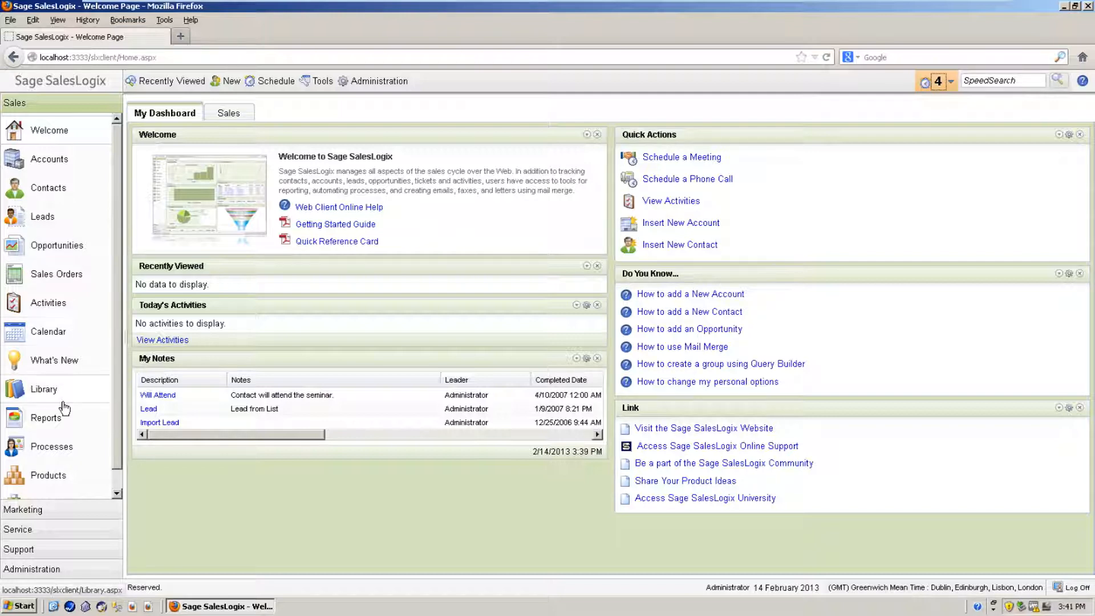
# Step: Open AccountDetails from the Administration > Form Manager list in the Form Designer
pyautogui.click(45, 569)
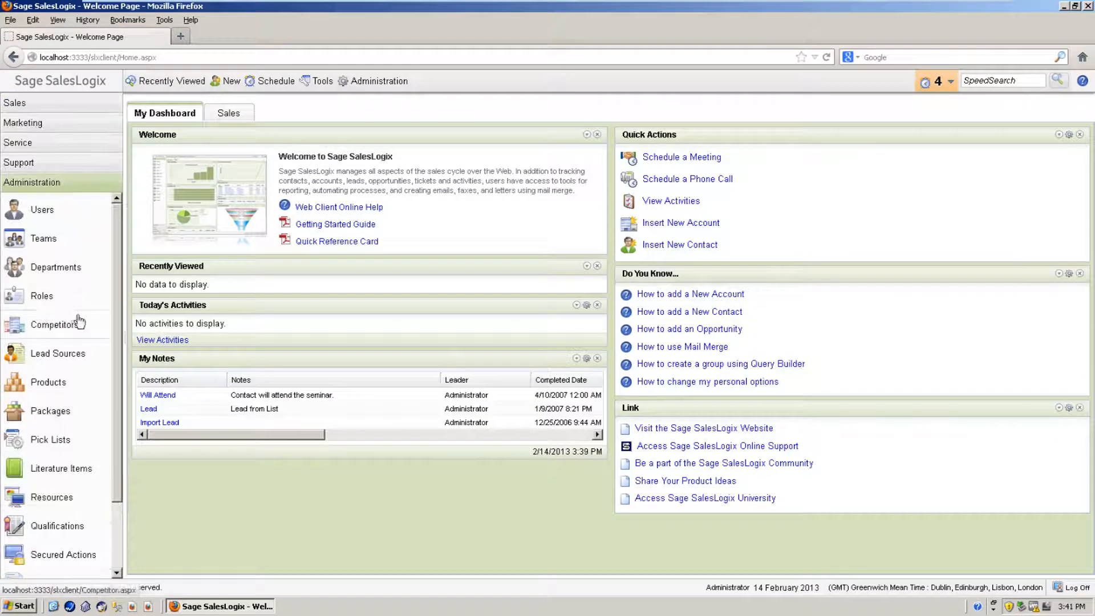
pyautogui.moveTo(118, 420); pyautogui.dragTo(117, 494)
pyautogui.click(17, 536)
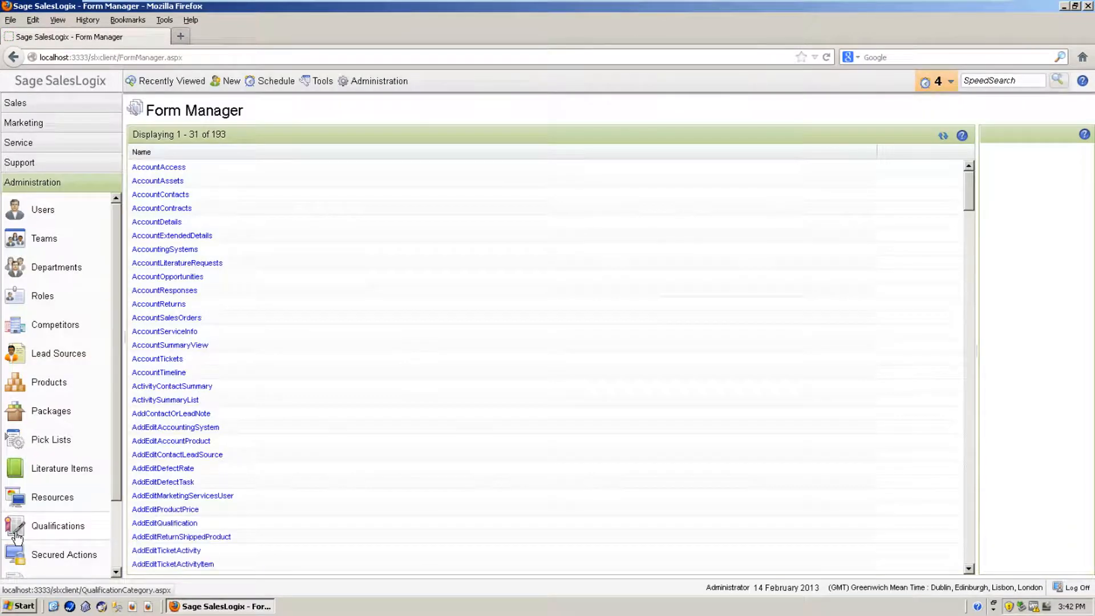
pyautogui.click(157, 222)
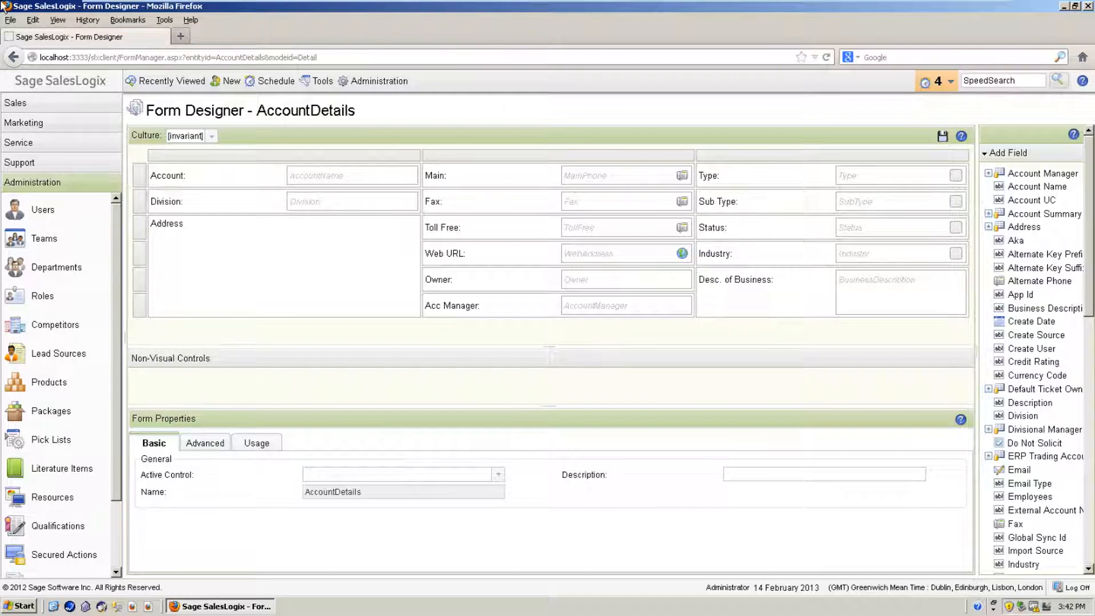
pyautogui.click(15, 104)
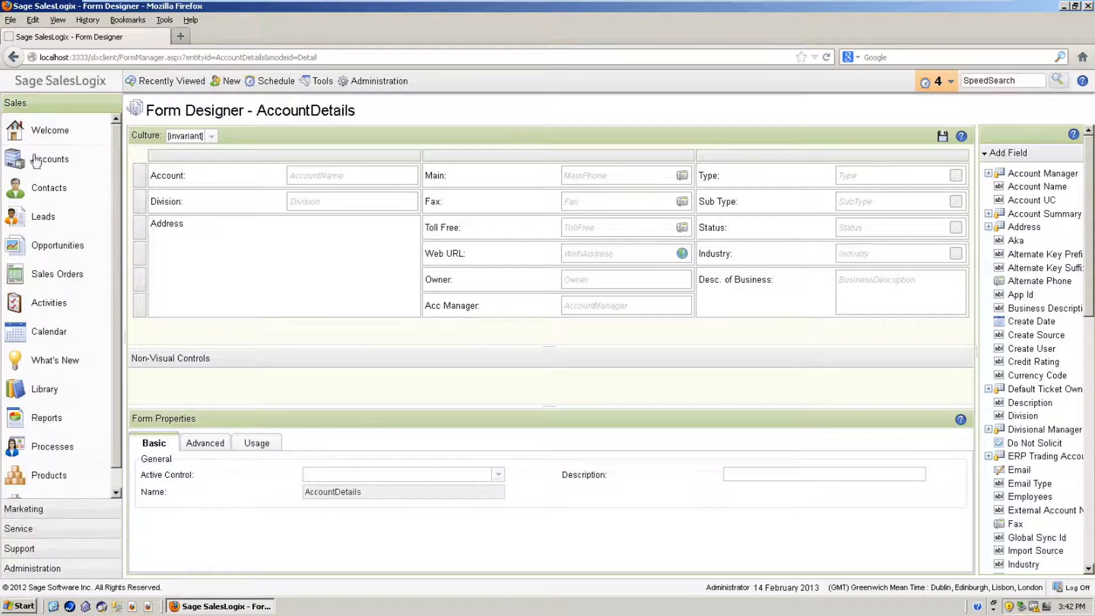
# Step: Open the first contact from Sales > Contacts and launch its form in the designer
pyautogui.click(94, 227)
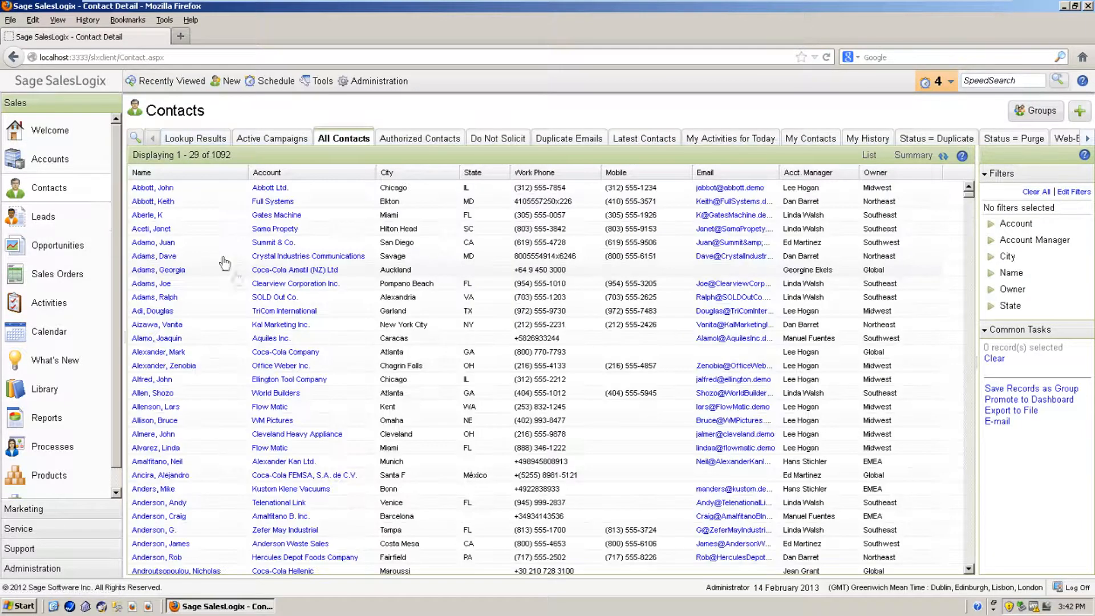
pyautogui.click(162, 189)
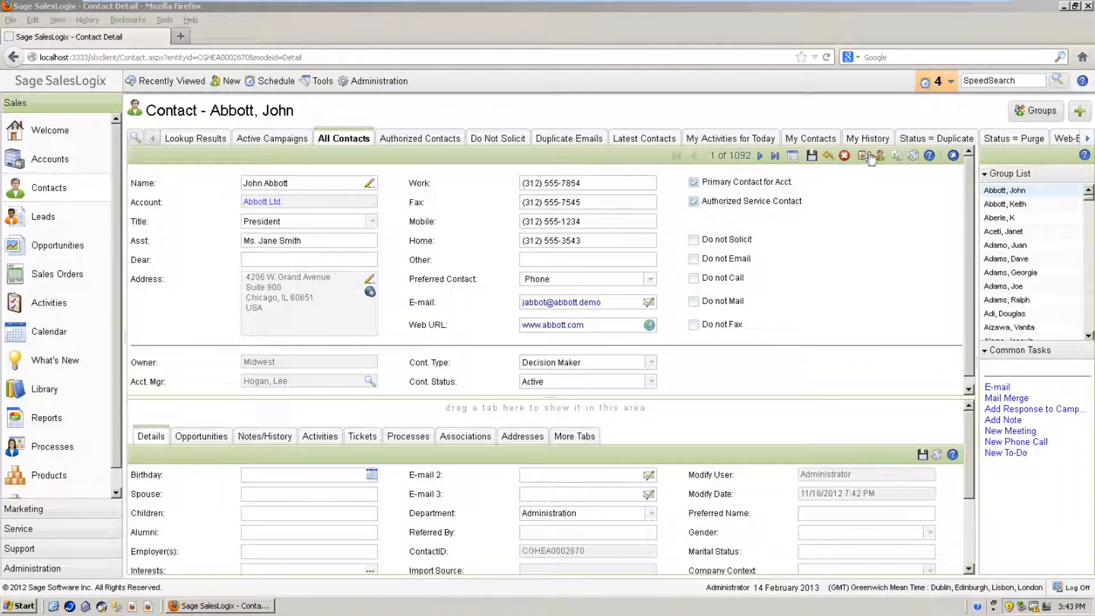
pyautogui.click(915, 157)
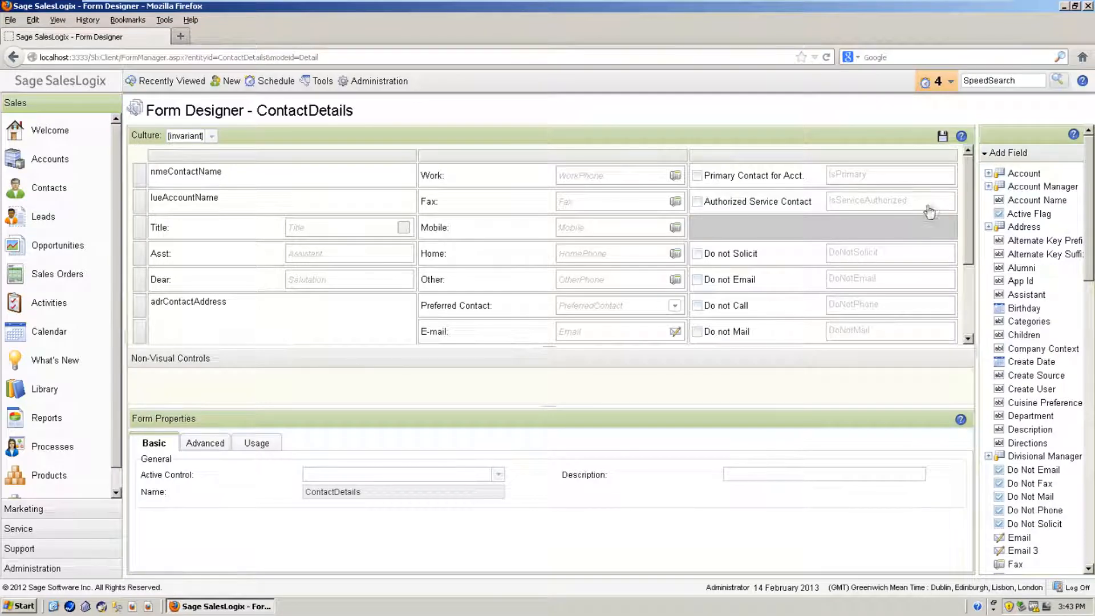
# Step: Scroll the designer grid and select the empty cells beside Cont. Type and Cont. Status
pyautogui.moveTo(970, 206); pyautogui.dragTo(963, 279)
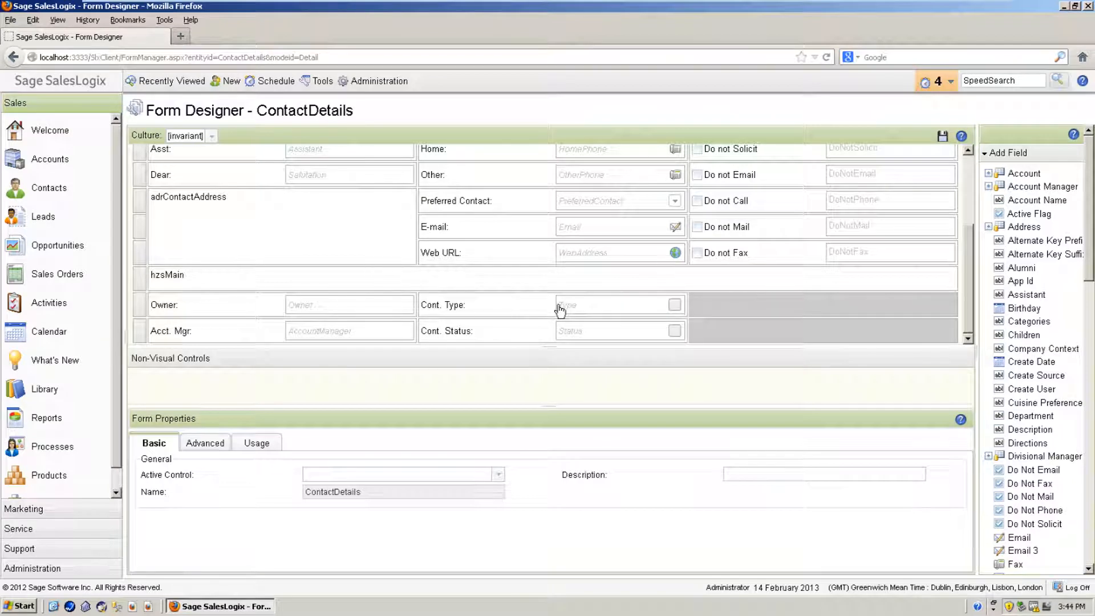
pyautogui.click(763, 308)
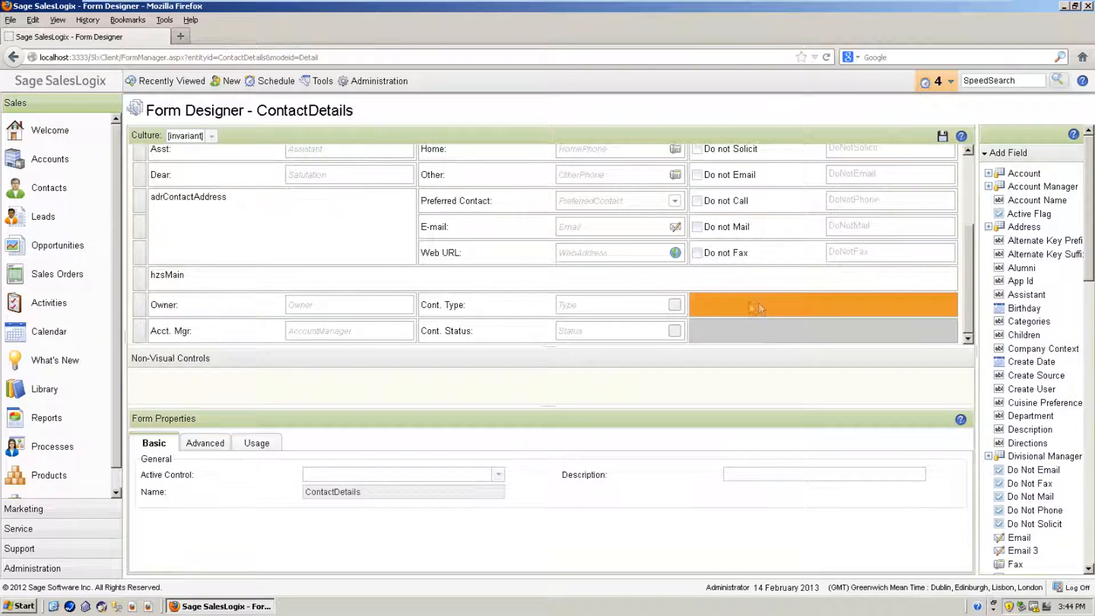
pyautogui.click(705, 329)
pyautogui.click(704, 305)
pyautogui.click(704, 329)
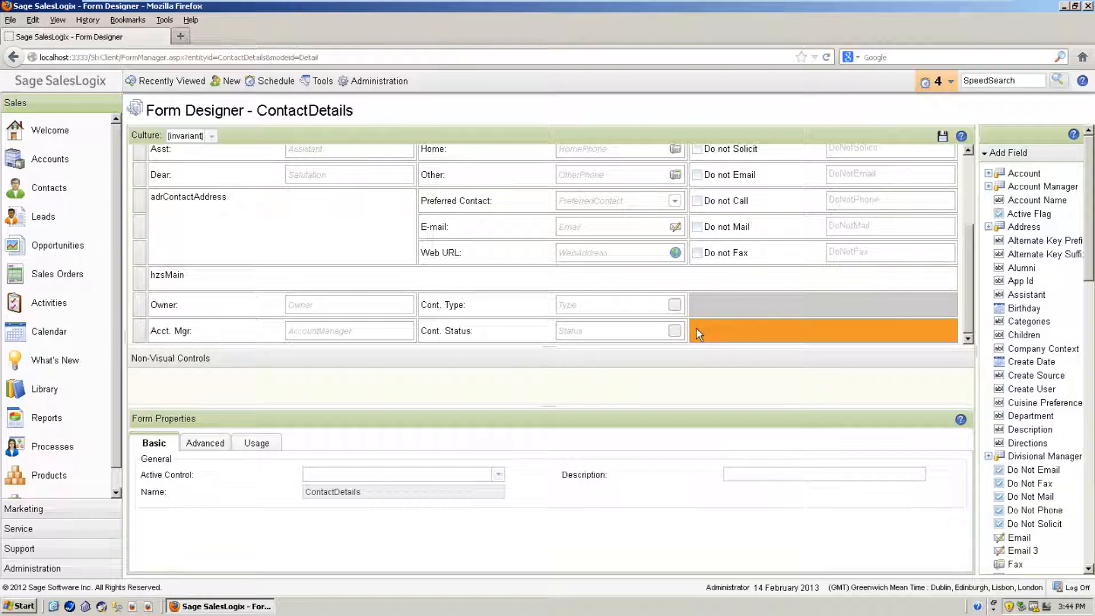
pyautogui.middleClick(696, 328)
pyautogui.click(696, 328)
# Step: Insert a new row below the Cont. Status row from the grid's context menu
pyautogui.rightClick(391, 362)
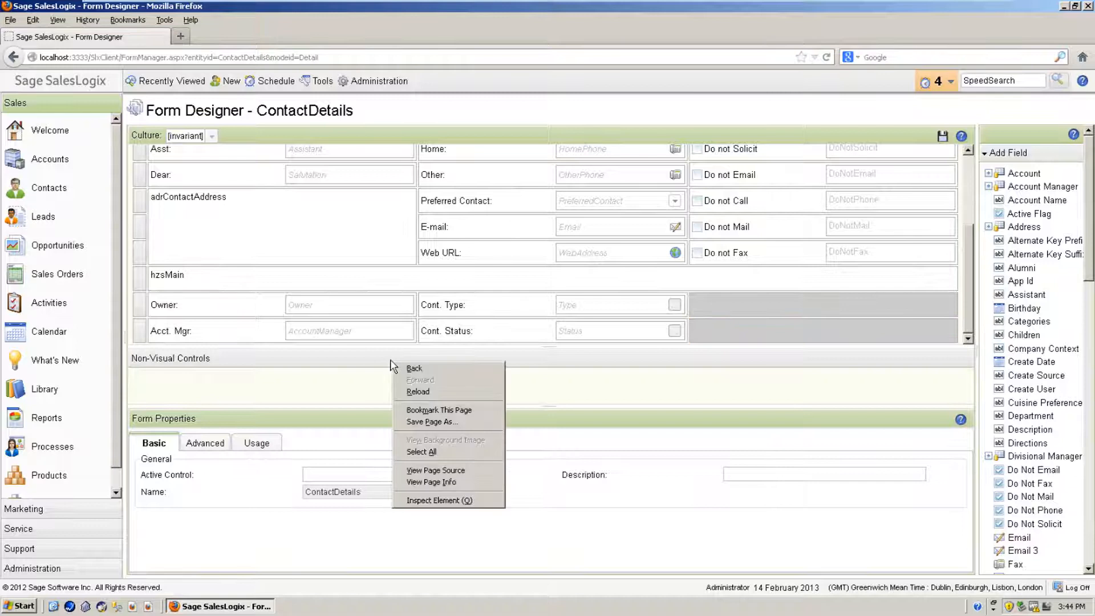
pyautogui.click(432, 337)
pyautogui.rightClick(432, 336)
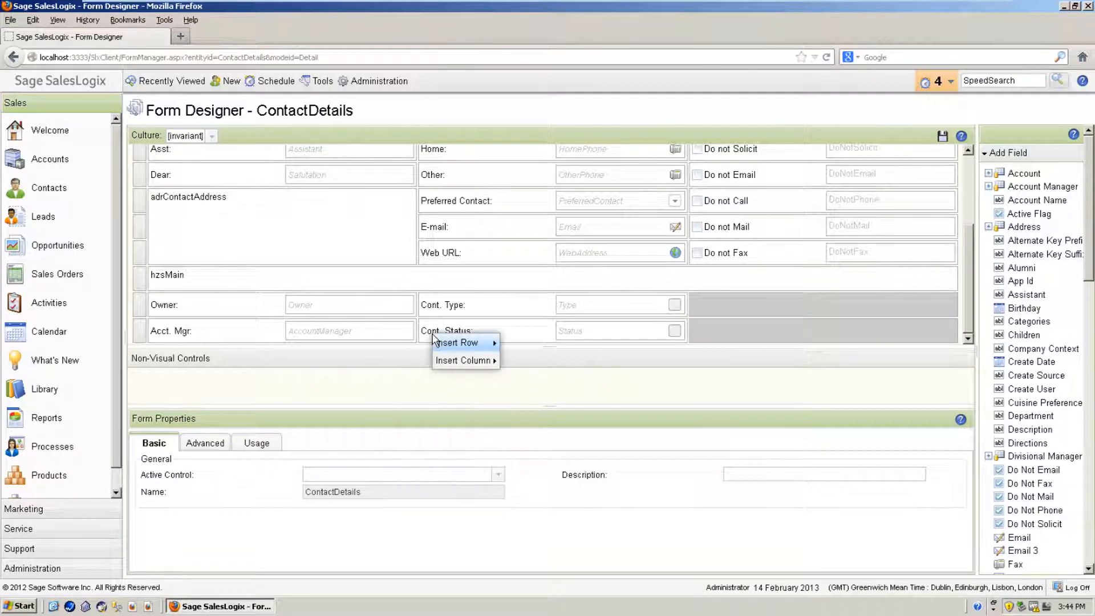
pyautogui.moveTo(453, 344)
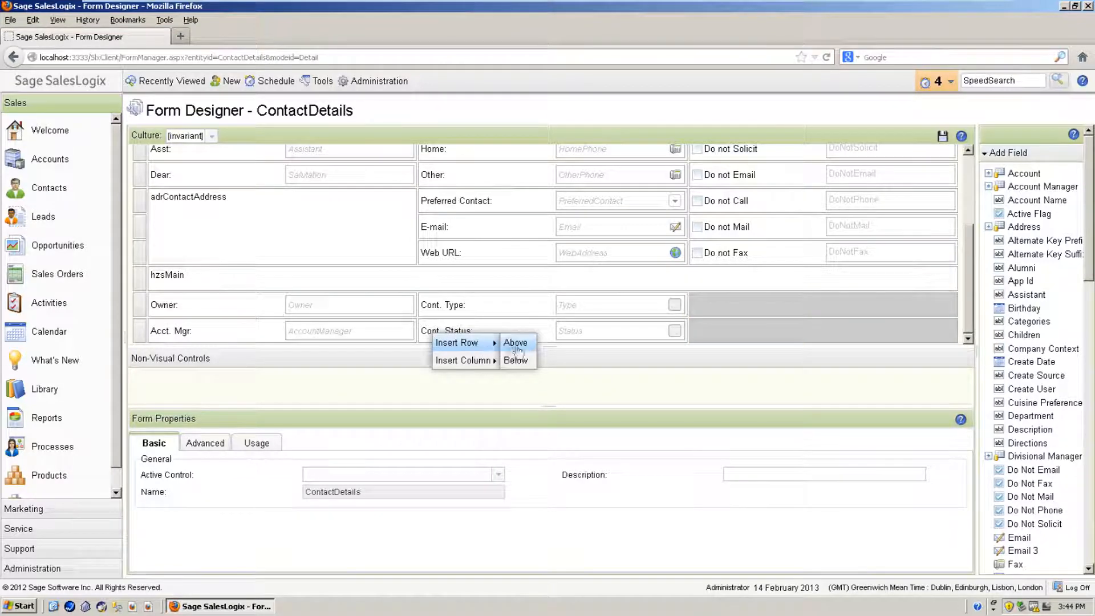
pyautogui.click(516, 361)
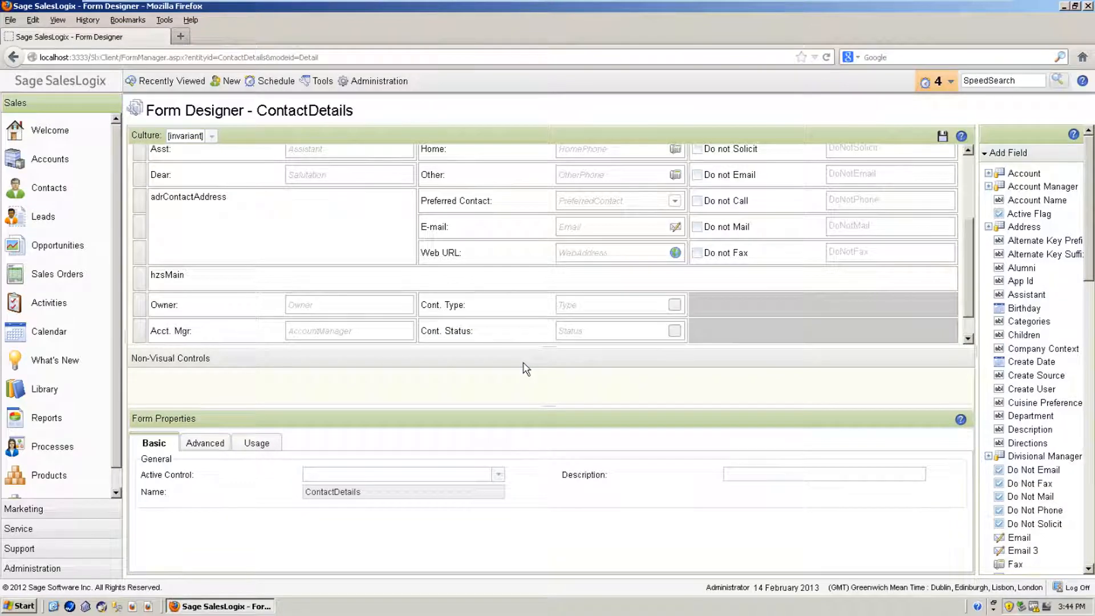
pyautogui.scroll(-1, 973, 281)
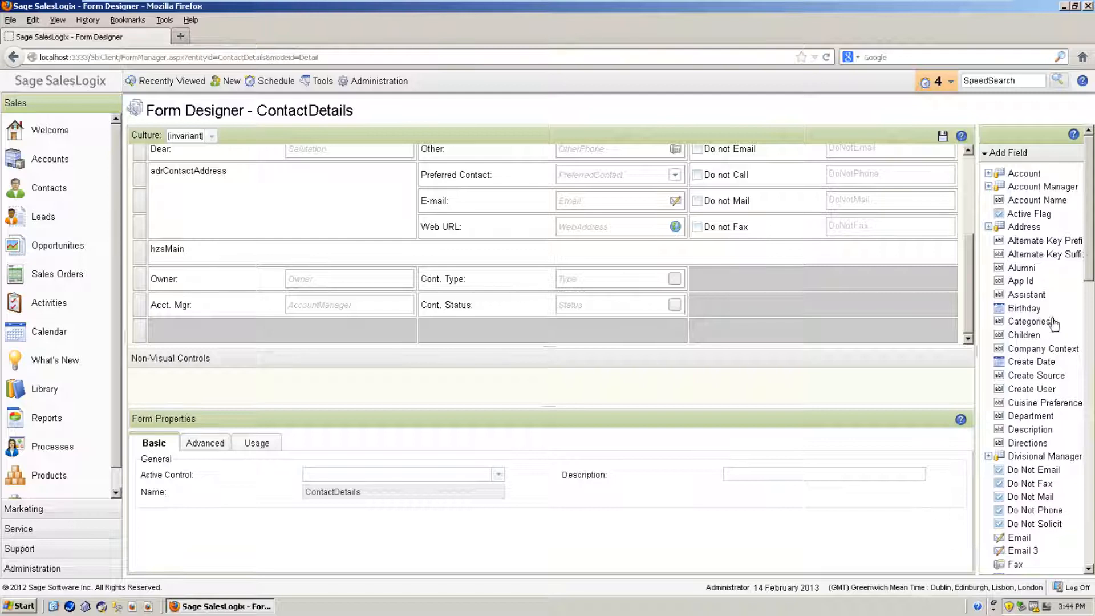
# Step: Place the Create Date field from the Add Field list into the new empty row
pyautogui.moveTo(1090, 244); pyautogui.dragTo(1091, 261)
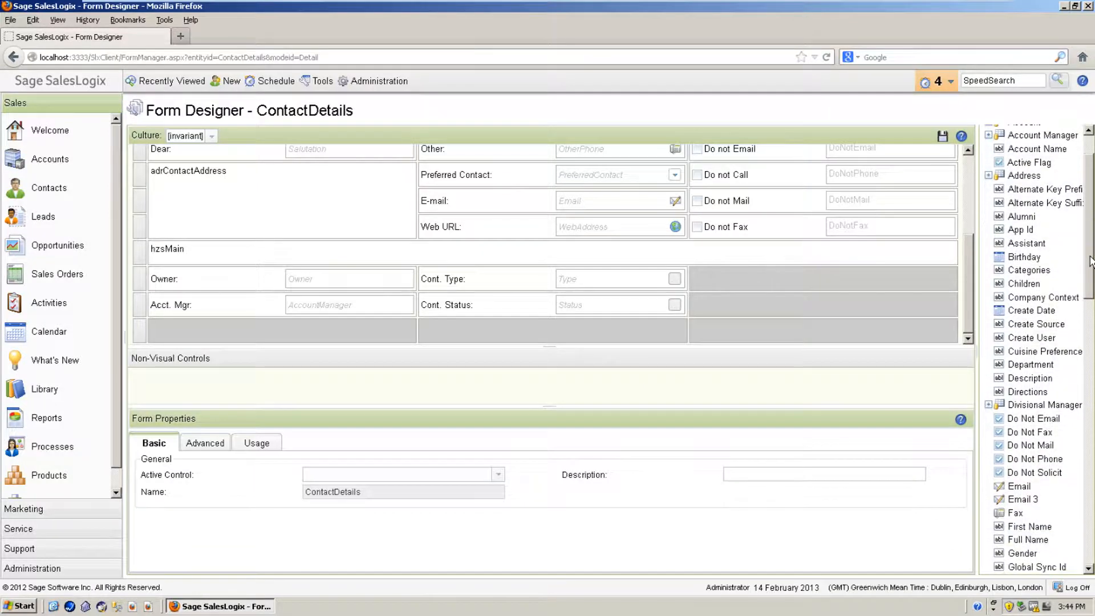
pyautogui.hotkey('ctrl', 'a')
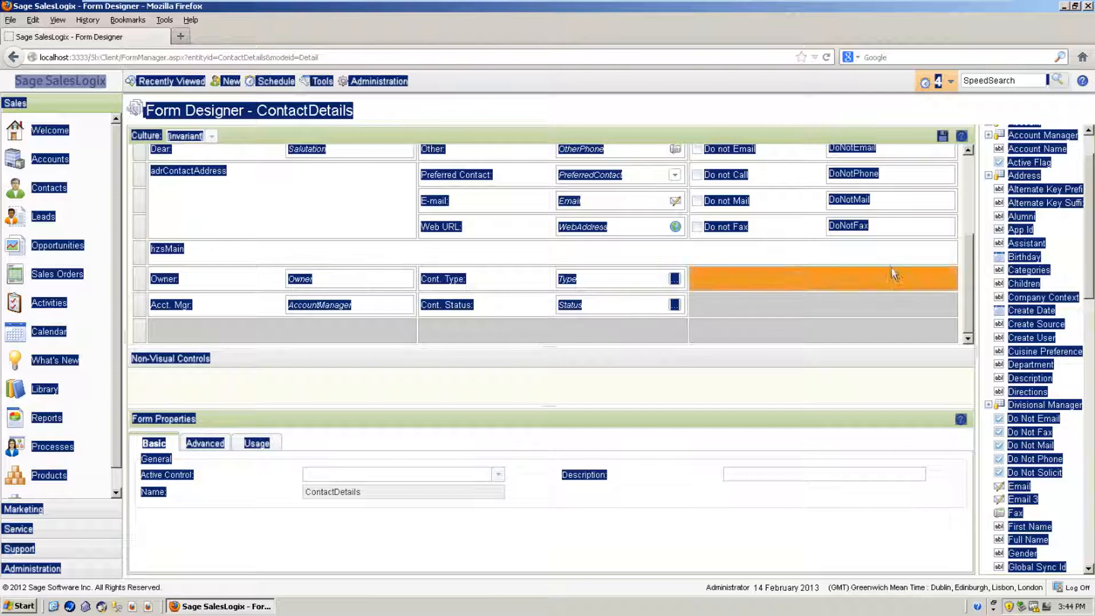
pyautogui.click(874, 307)
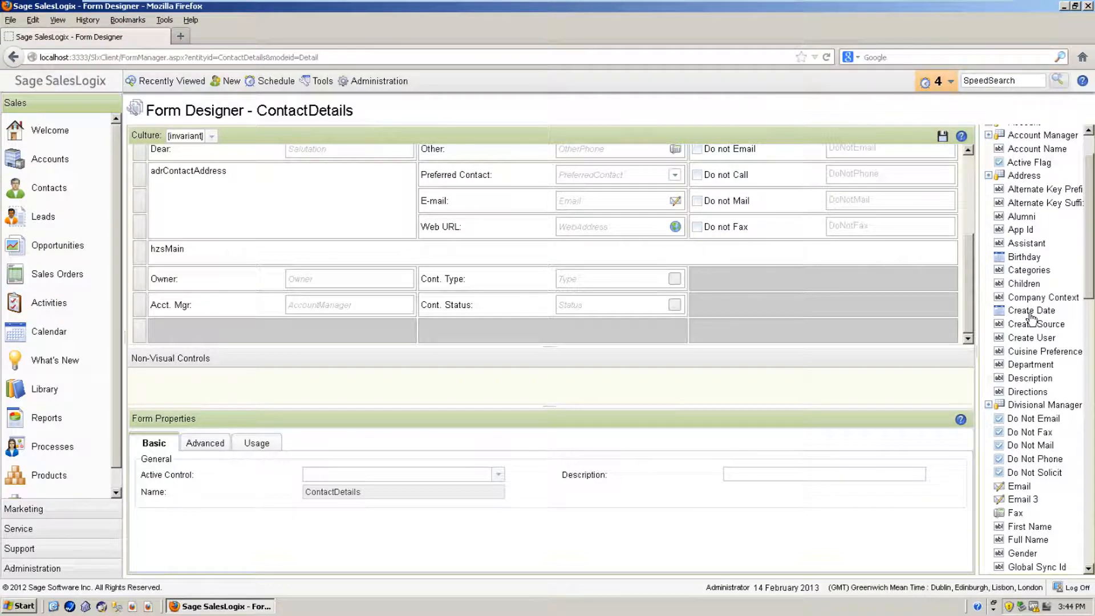
pyautogui.moveTo(1033, 314); pyautogui.dragTo(268, 329)
# Step: Move Cont. Status into the cell right of Cont. Type and save the form
pyautogui.moveTo(619, 307); pyautogui.dragTo(1037, 323)
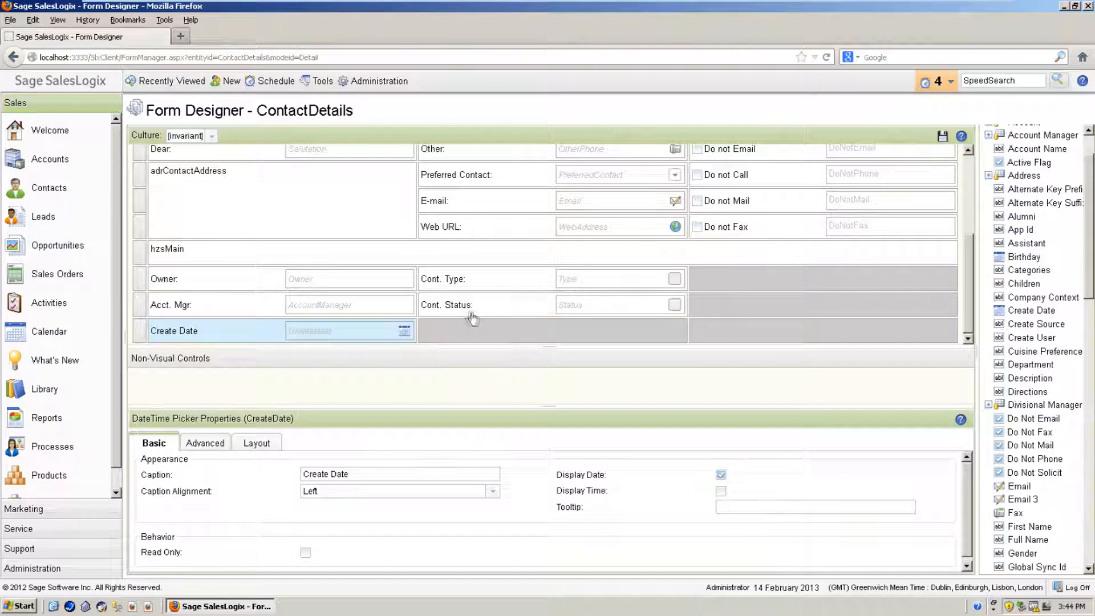
pyautogui.moveTo(460, 306); pyautogui.dragTo(722, 278)
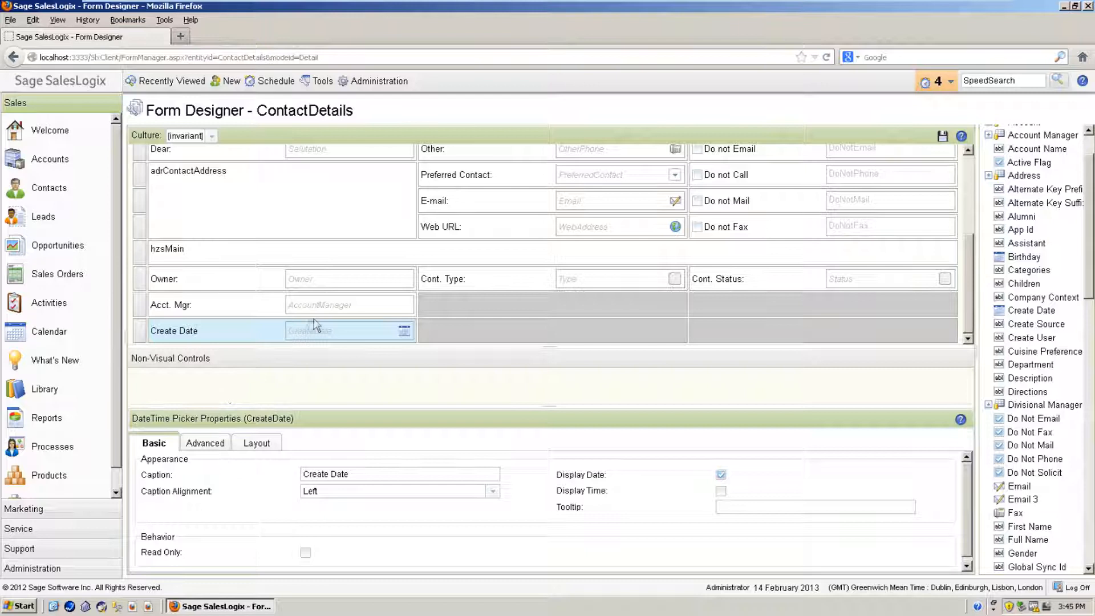
pyautogui.click(944, 140)
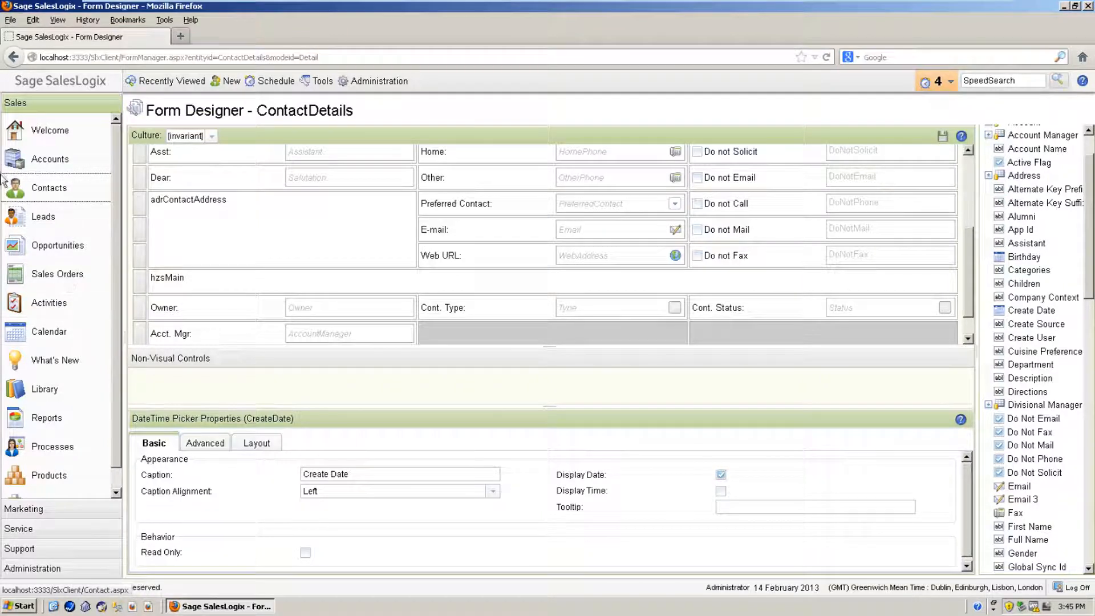
pyautogui.click(22, 193)
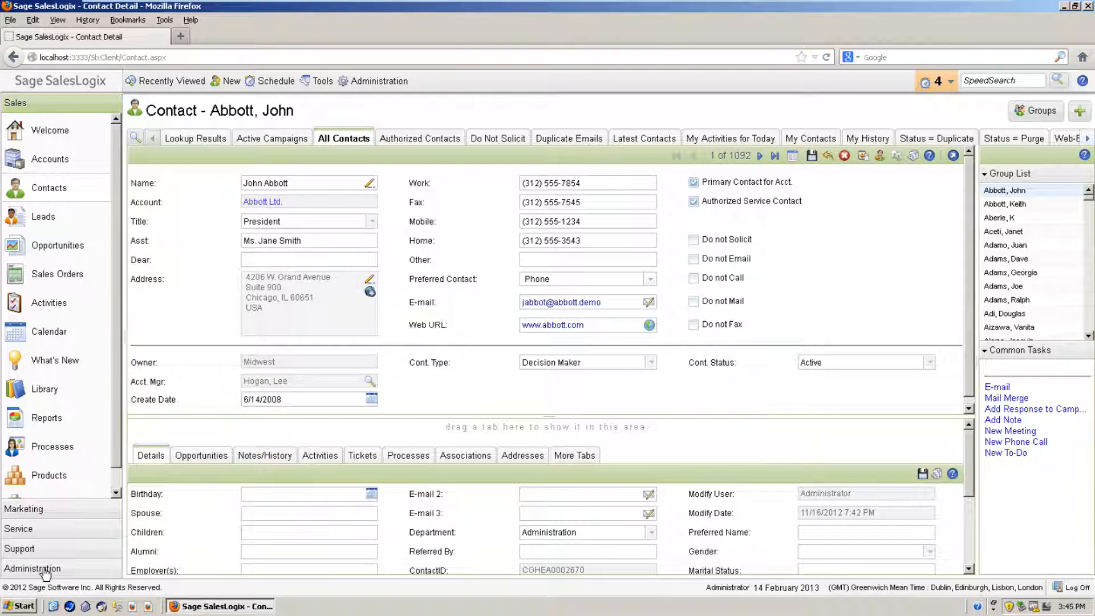
pyautogui.click(913, 158)
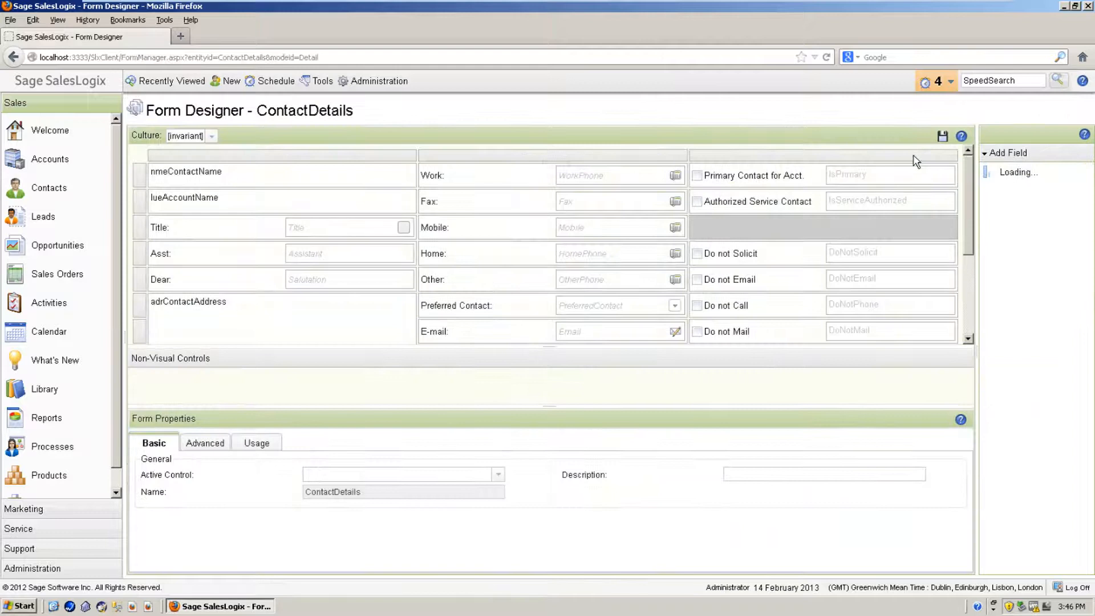
# Step: Select the Create Date control and edit its caption, keeping it as 'Create Date'
pyautogui.moveTo(968, 216); pyautogui.dragTo(965, 289)
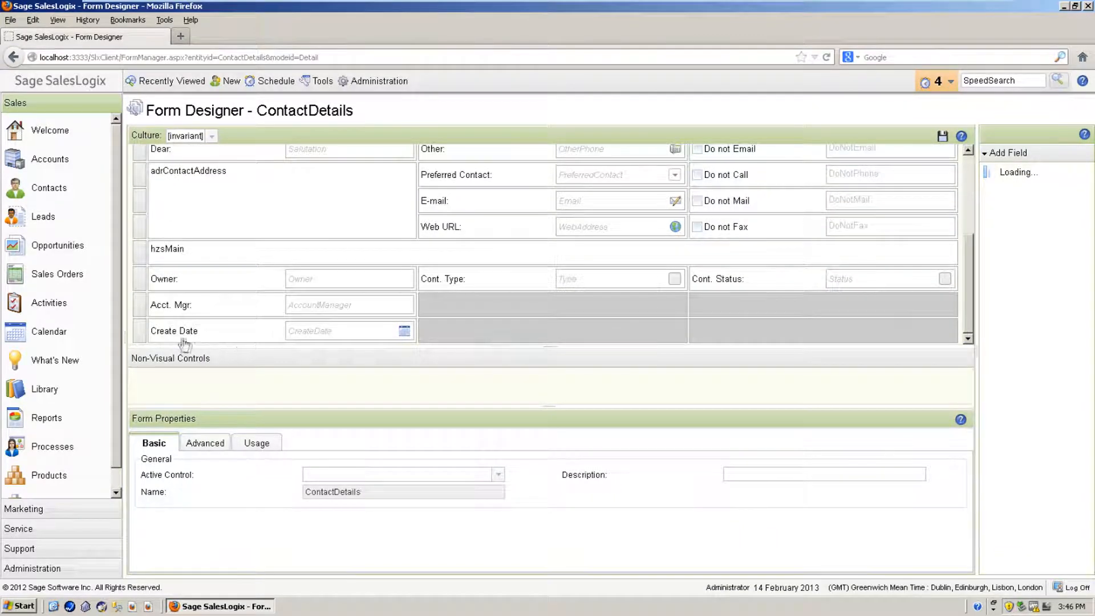
pyautogui.click(185, 336)
pyautogui.click(389, 478)
pyautogui.write('ikjwdjwid')
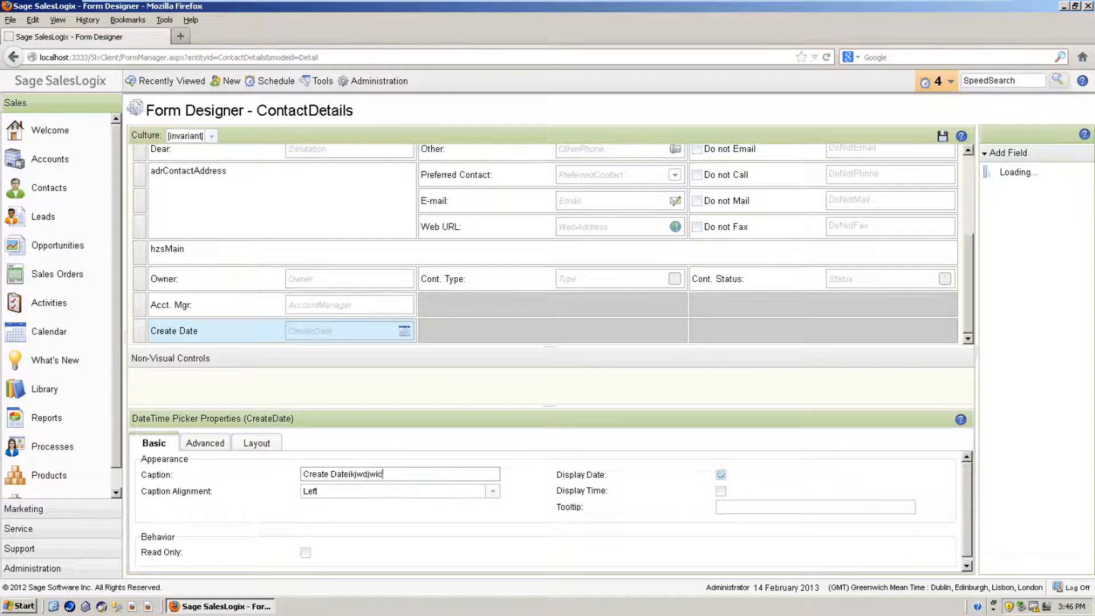
pyautogui.press('BackSpace')
pyautogui.press('BackSpace')
pyautogui.press('BackSpace')
pyautogui.press('BackSpace')
pyautogui.press('BackSpace')
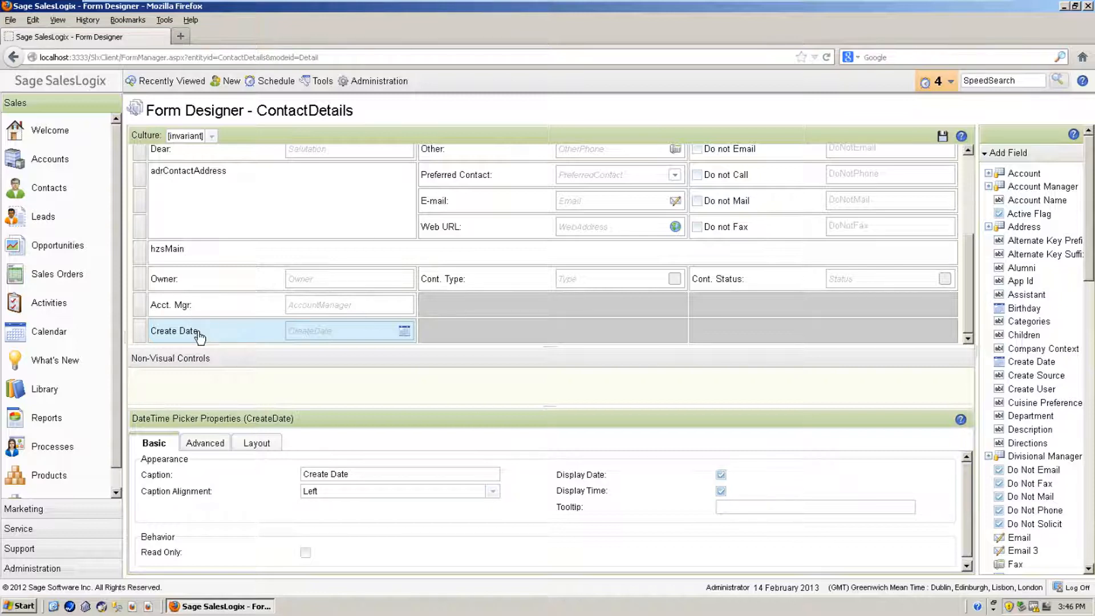
# Step: Adjust Create Date's time display and read-only properties, leaving the field visible
pyautogui.click(721, 491)
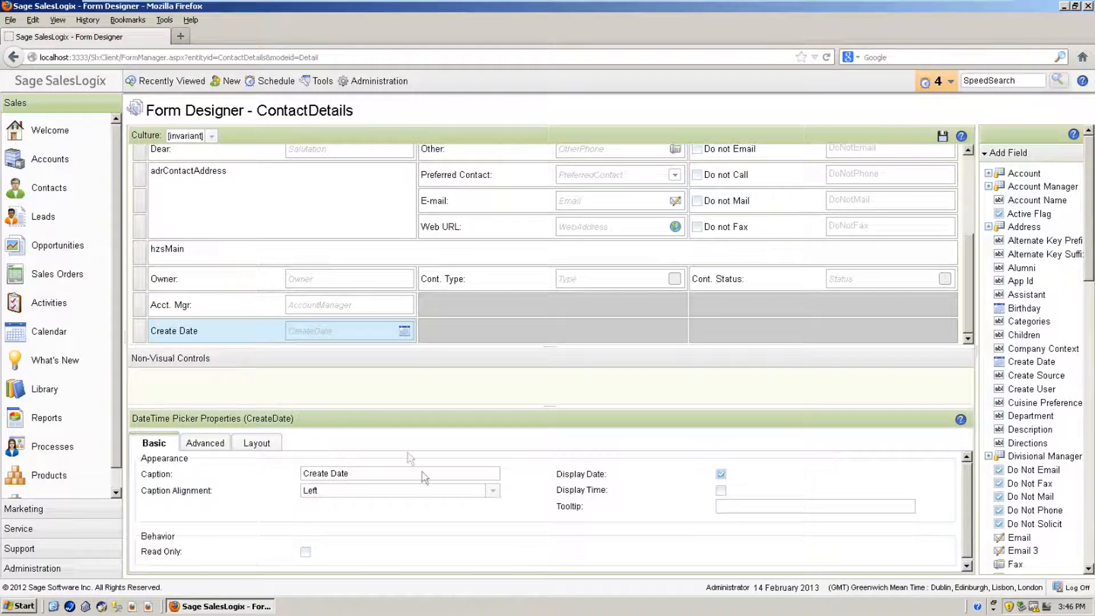
pyautogui.click(306, 553)
pyautogui.click(207, 444)
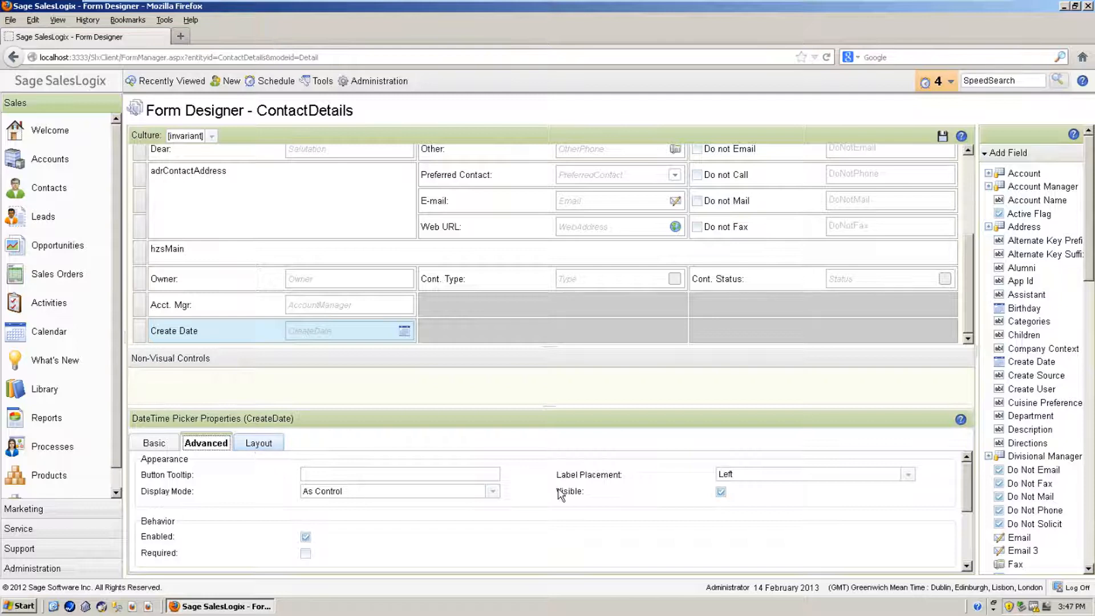
pyautogui.click(721, 493)
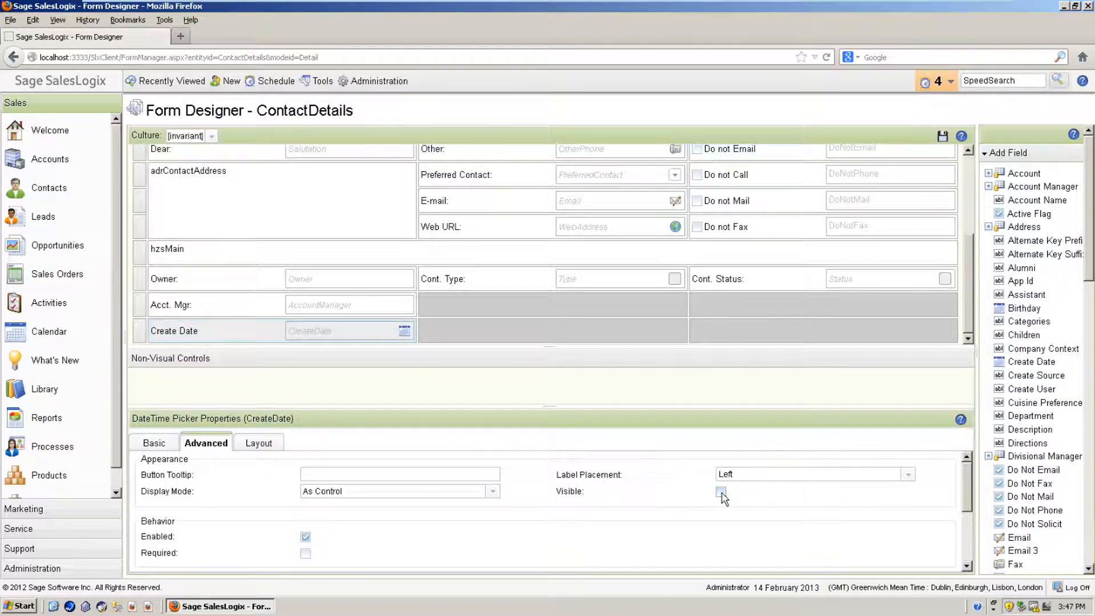
pyautogui.click(721, 492)
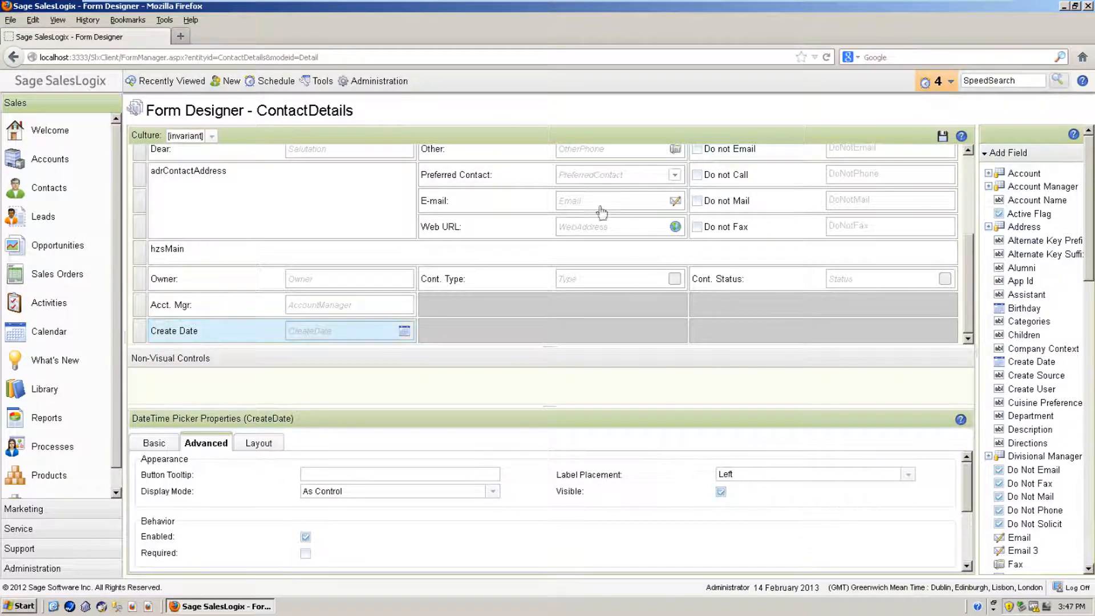
# Step: Hide the Preferred Contact combo box by unchecking Visible in its advanced properties
pyautogui.click(464, 179)
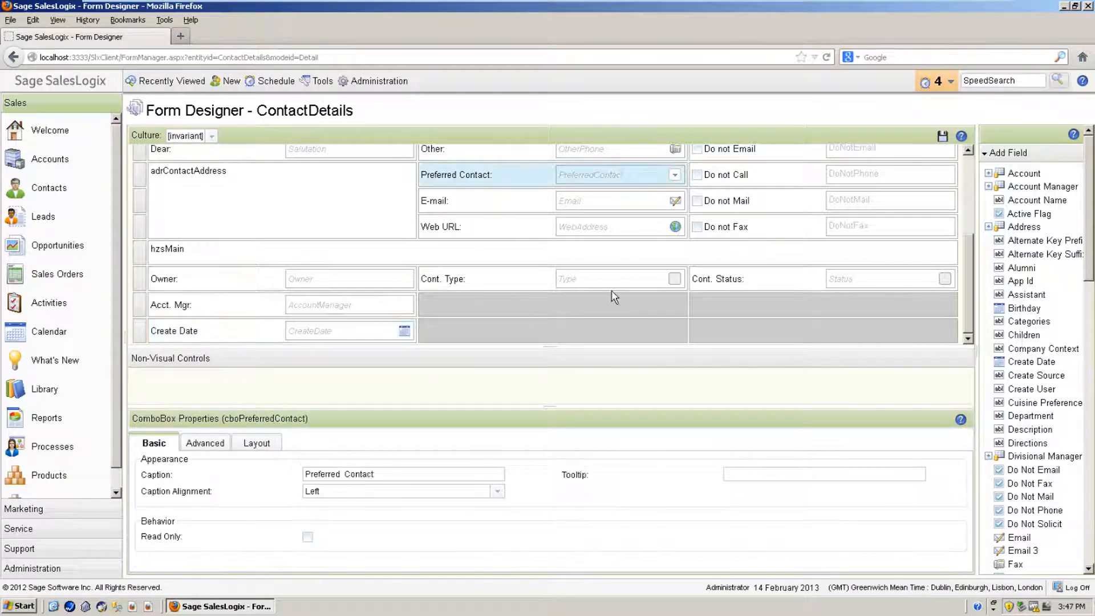
pyautogui.click(220, 440)
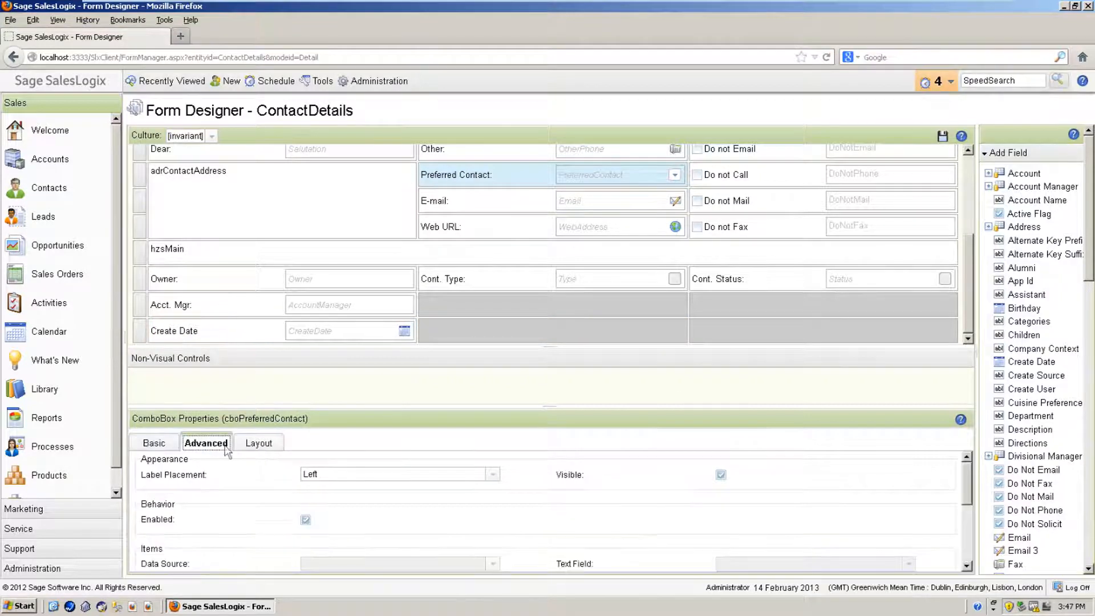
pyautogui.click(721, 475)
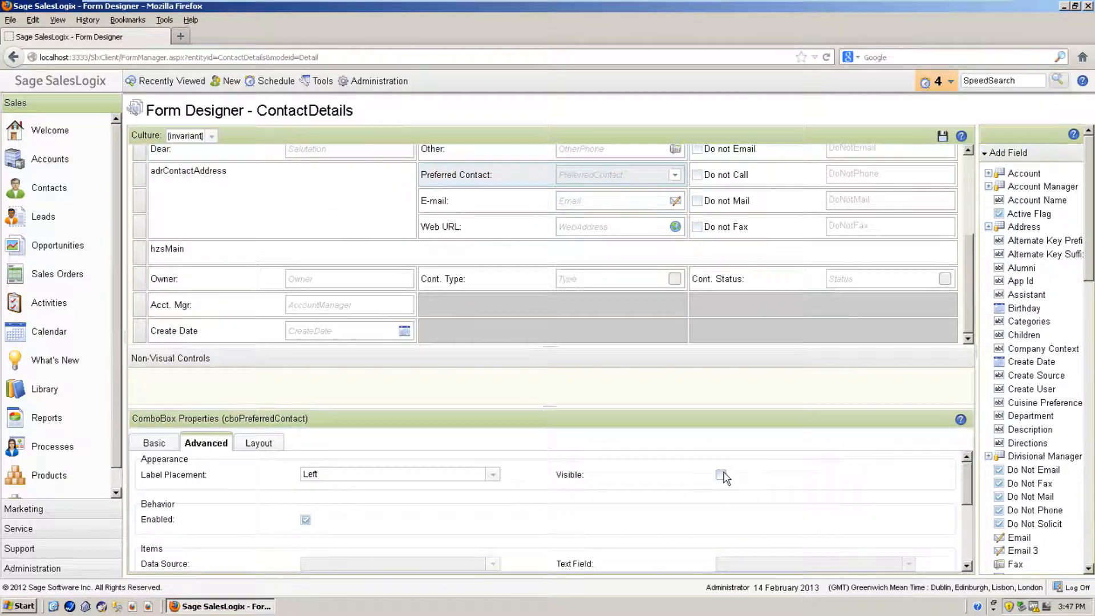
pyautogui.click(263, 447)
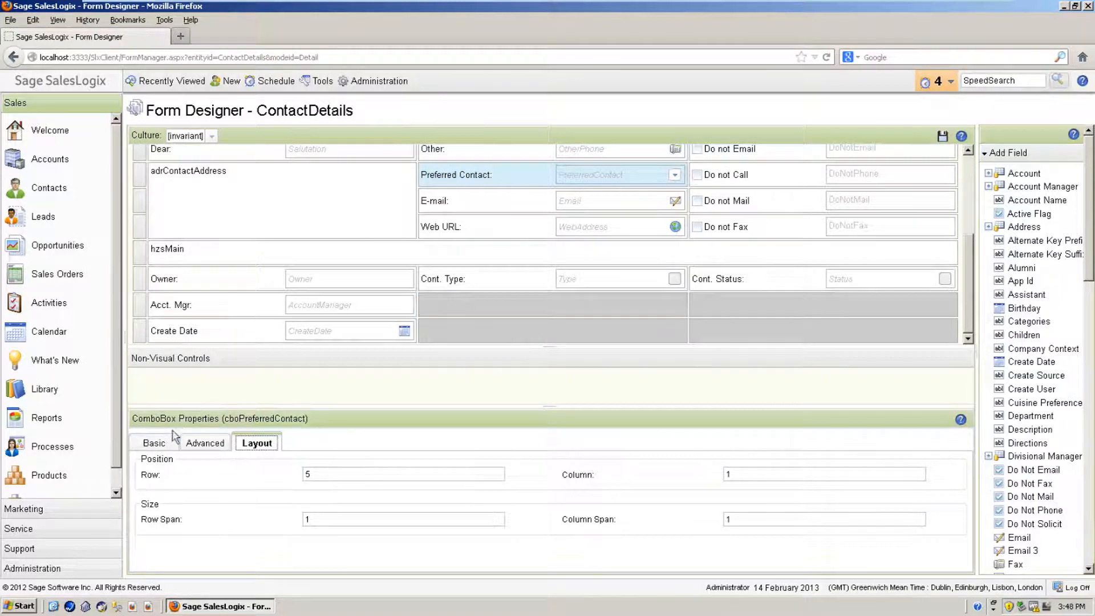
# Step: Save ContactDetails and switch the Culture dropdown to fr-FR to show French captions
pyautogui.click(155, 447)
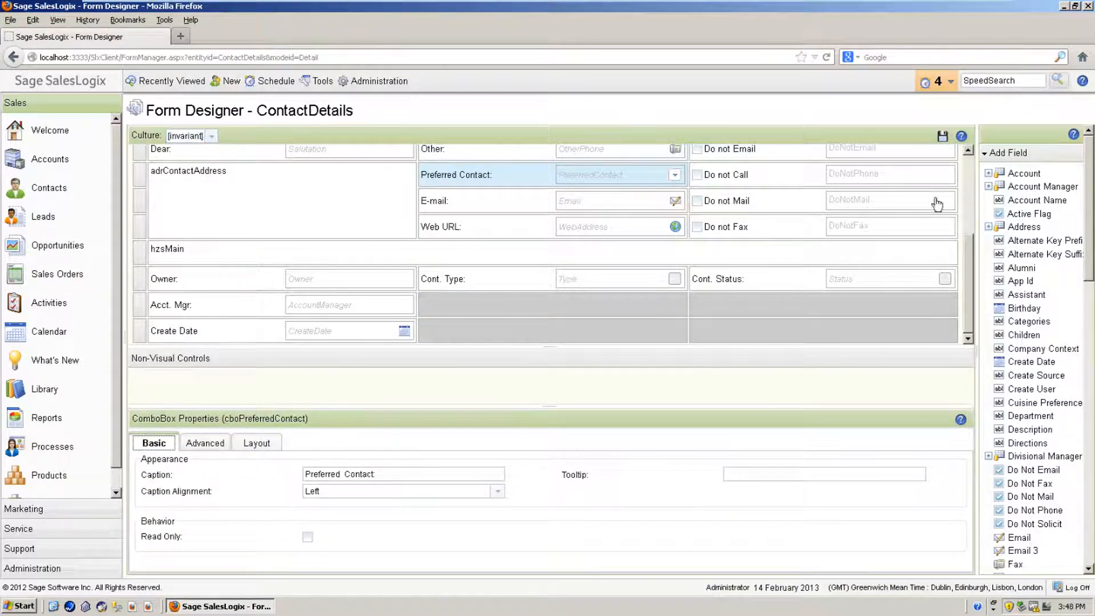
pyautogui.scroll(4, 972, 257)
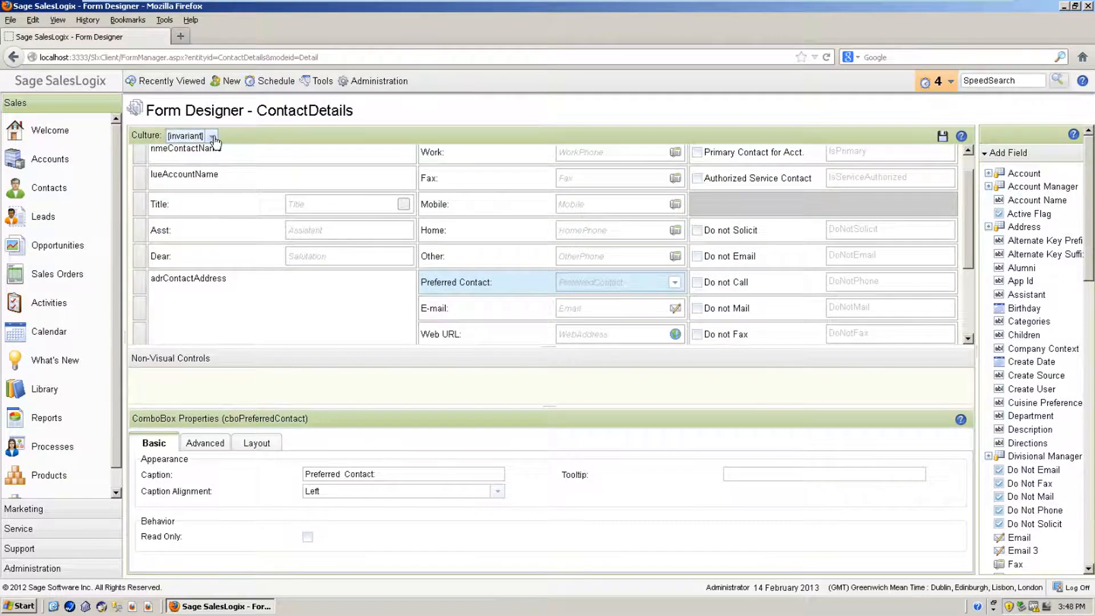
pyautogui.scroll(1, 970, 225)
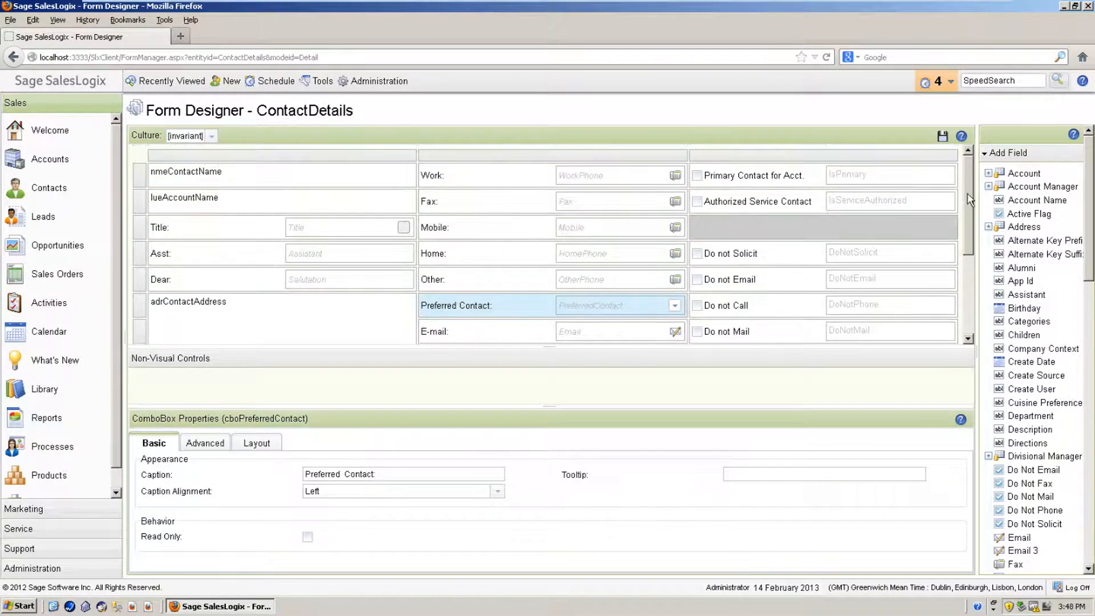
pyautogui.click(944, 140)
pyautogui.click(211, 138)
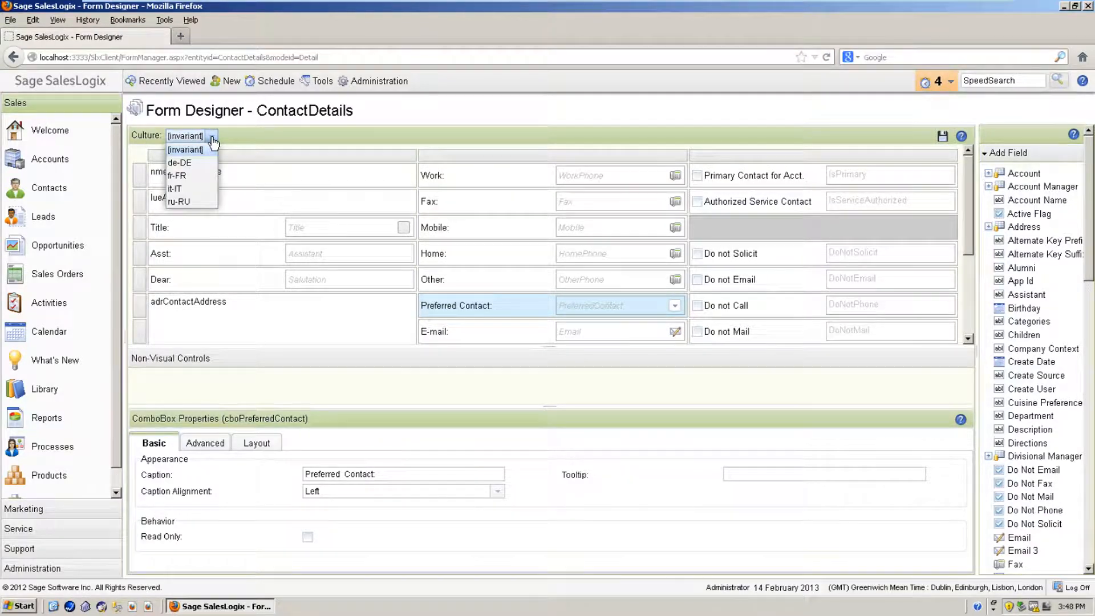
pyautogui.click(189, 177)
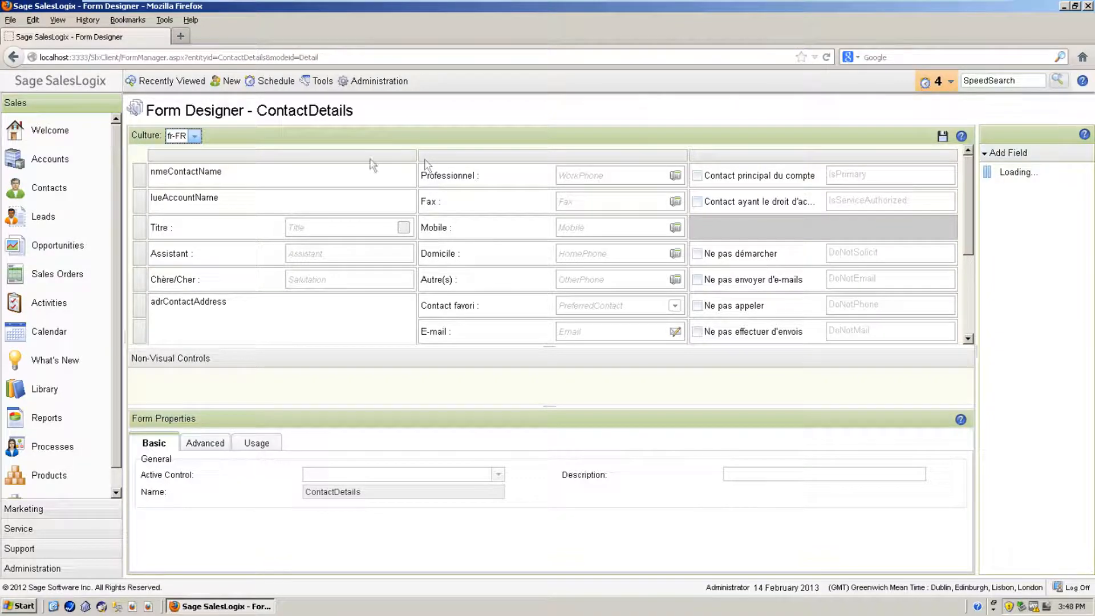
# Step: Launch Internet Explorer and copy the Form Designer address from Firefox
pyautogui.click(18, 606)
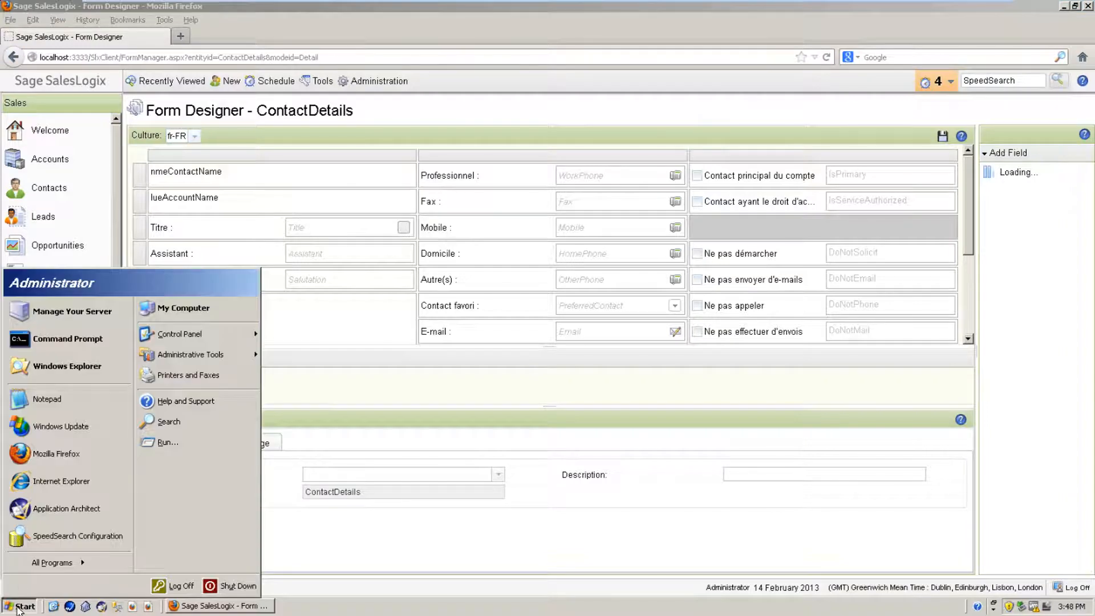
pyautogui.click(66, 484)
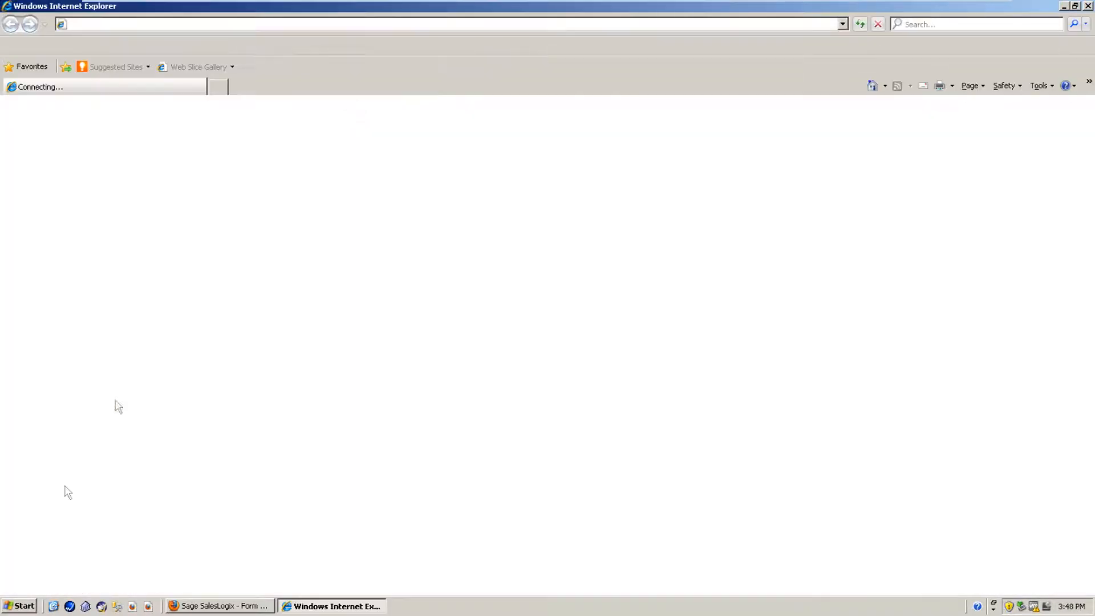
pyautogui.click(211, 609)
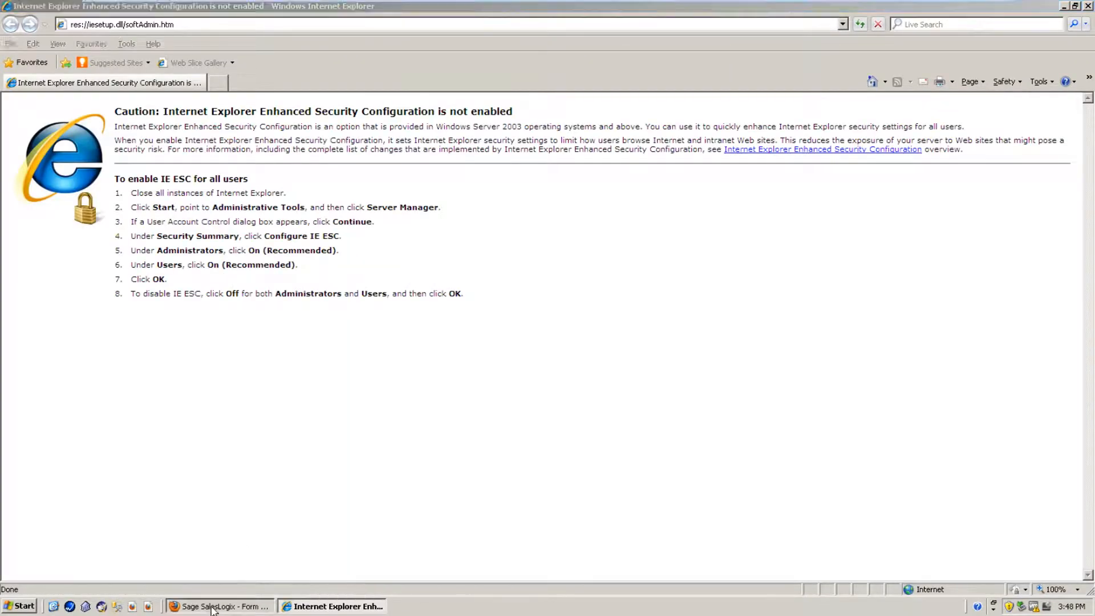
pyautogui.hotkey('ctrl', 'l')
pyautogui.hotkey('ctrl', 'c')
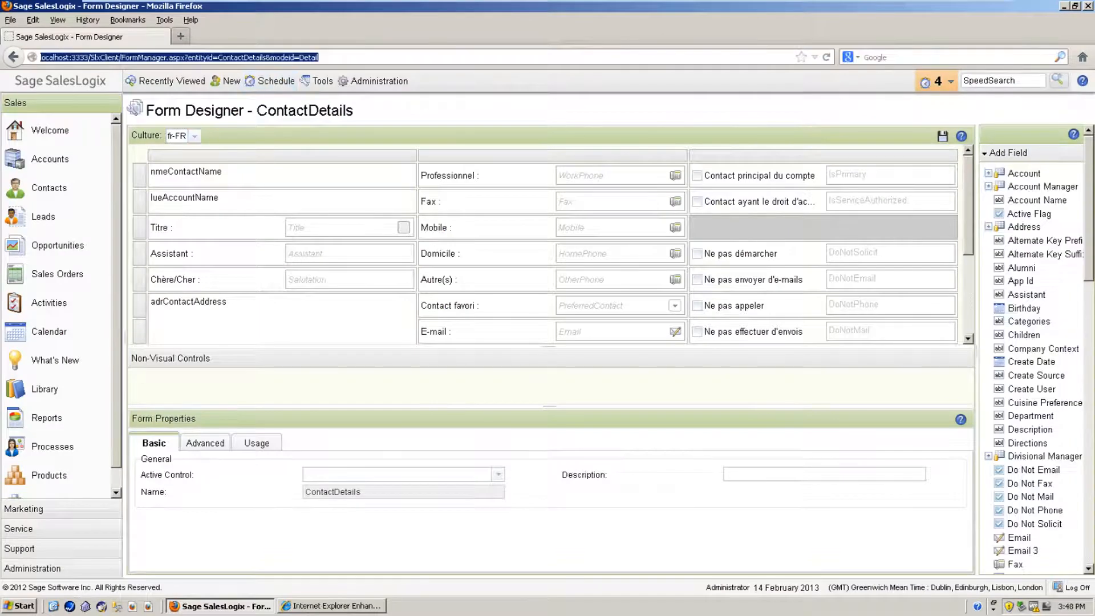
pyautogui.click(331, 609)
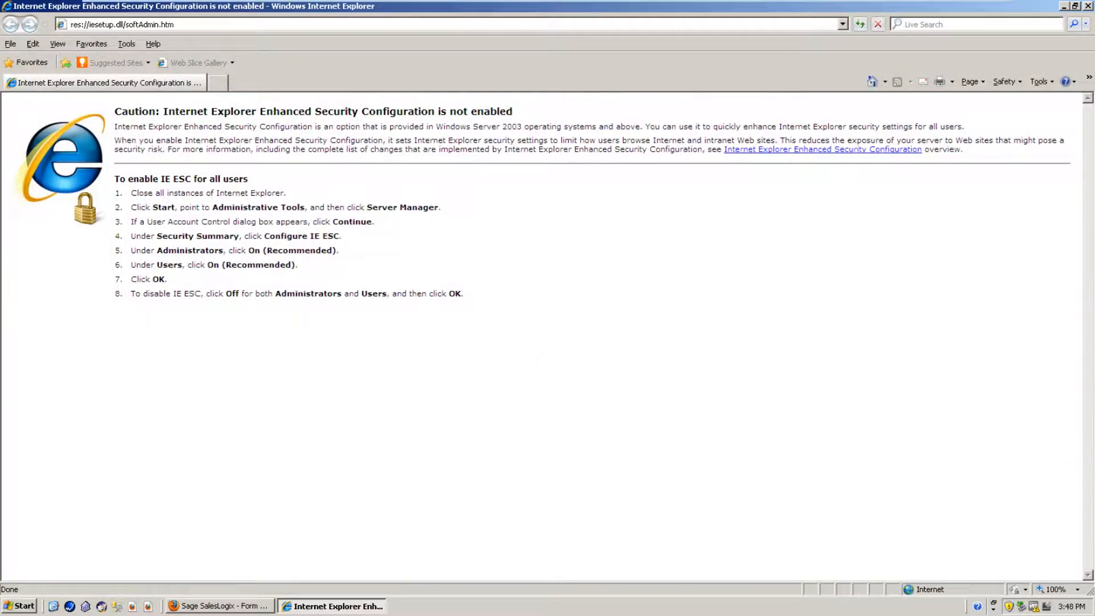
# Step: In Internet Options > Languages, add French (France) [fr-FR] to the preferred languages
pyautogui.click(1039, 82)
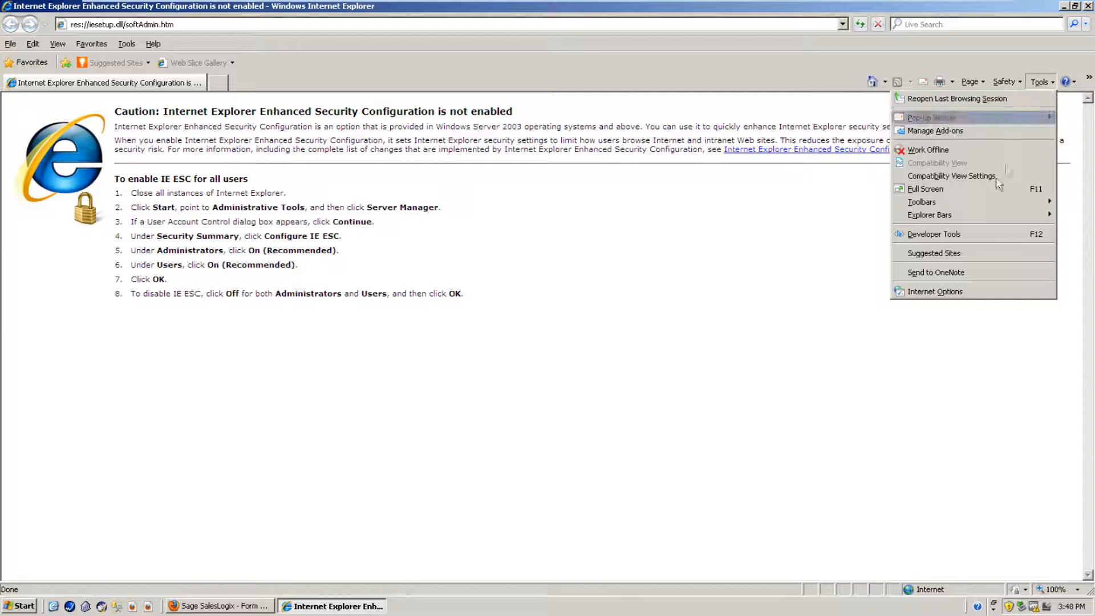
pyautogui.click(924, 290)
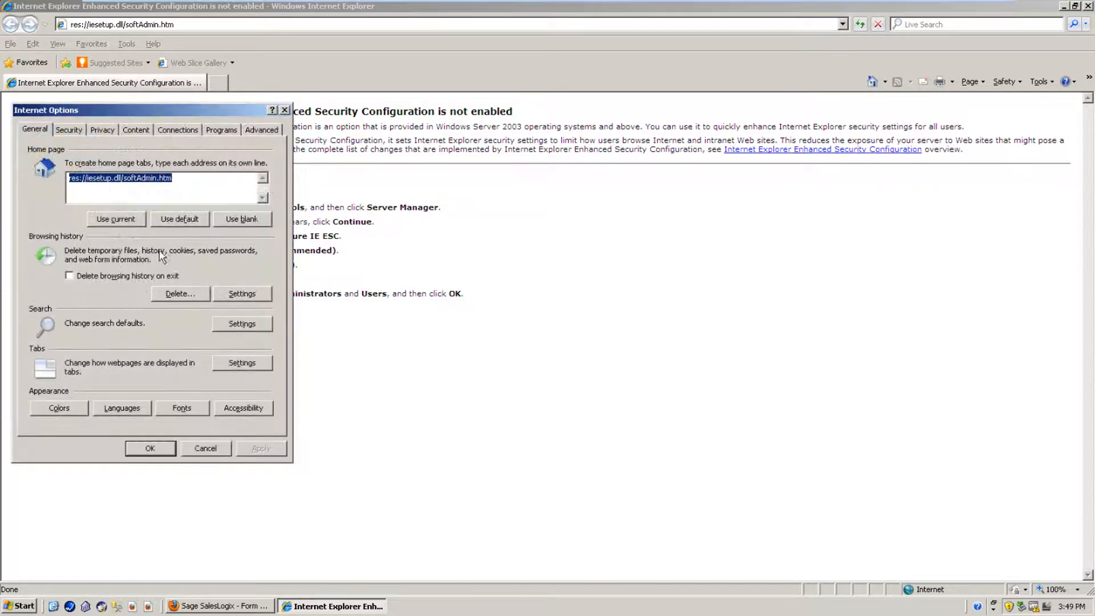
pyautogui.click(122, 407)
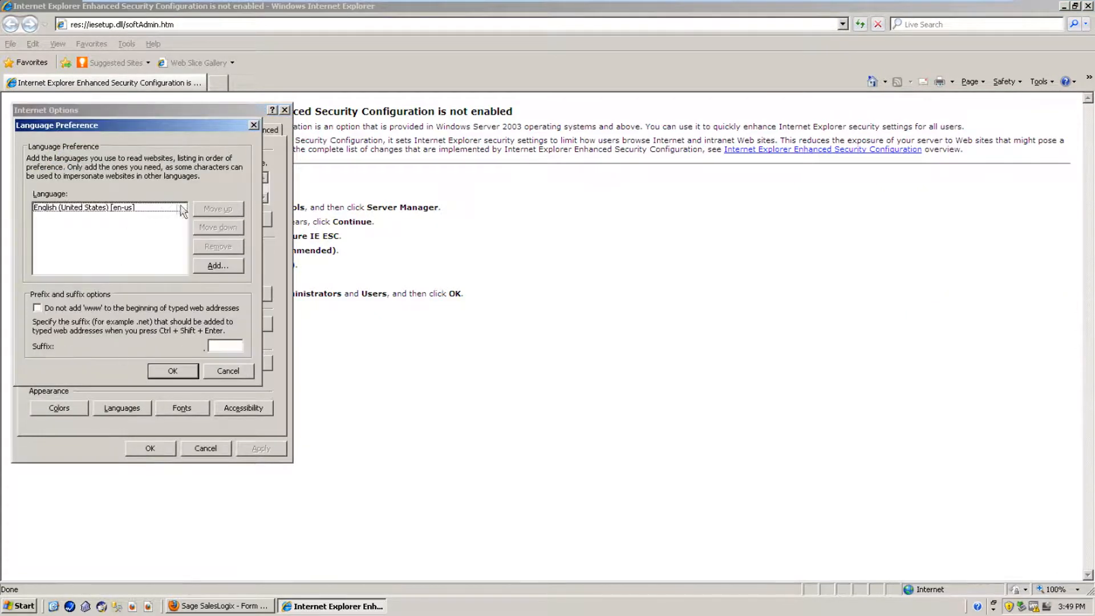
pyautogui.click(218, 264)
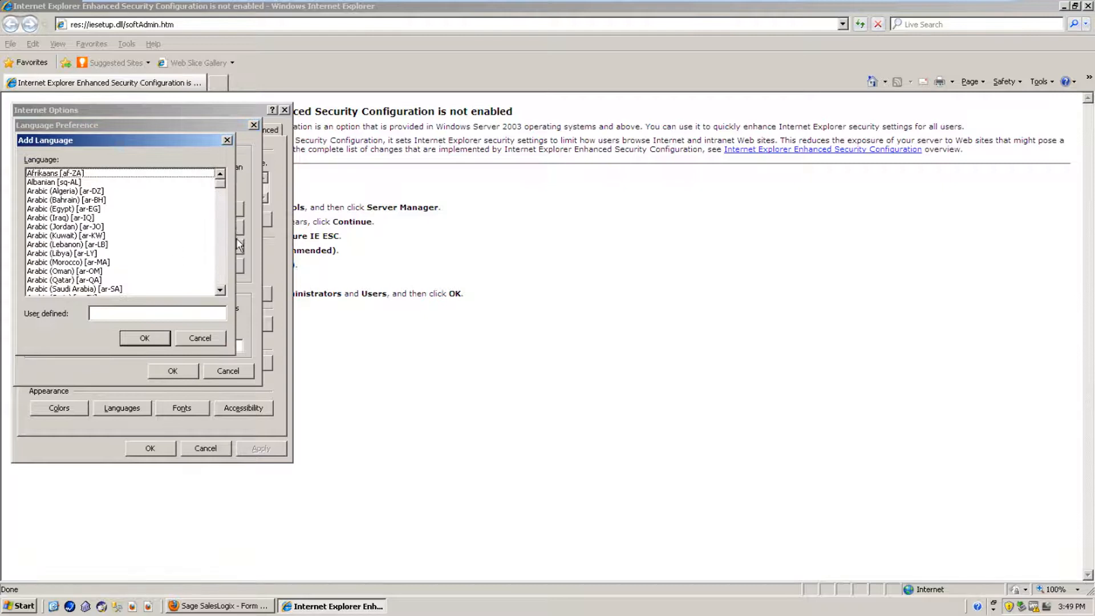
pyautogui.click(221, 244)
pyautogui.click(222, 244)
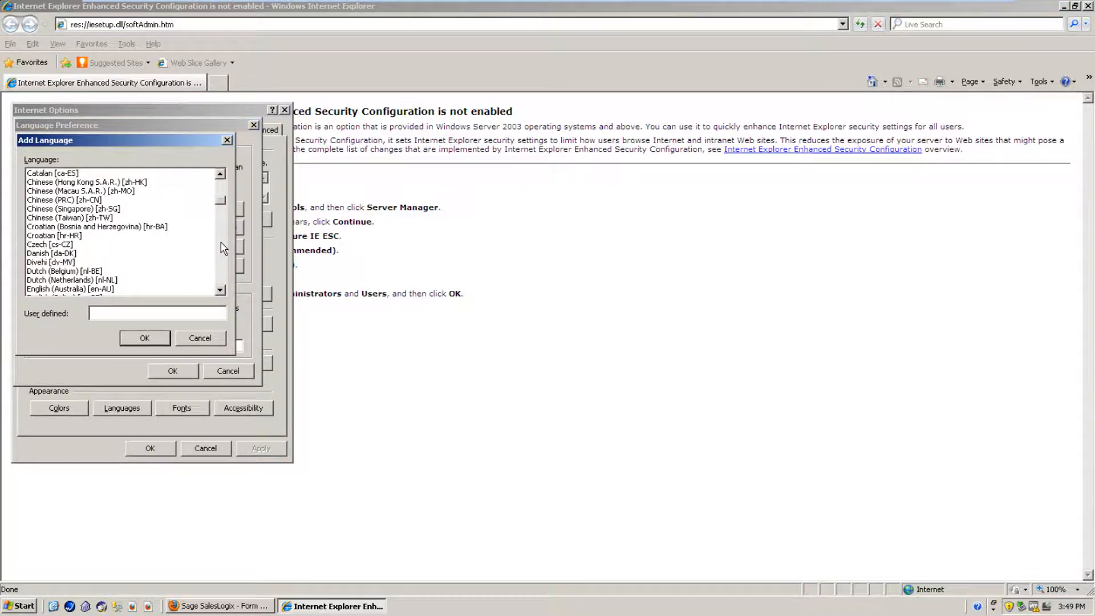
pyautogui.click(221, 243)
pyautogui.click(222, 242)
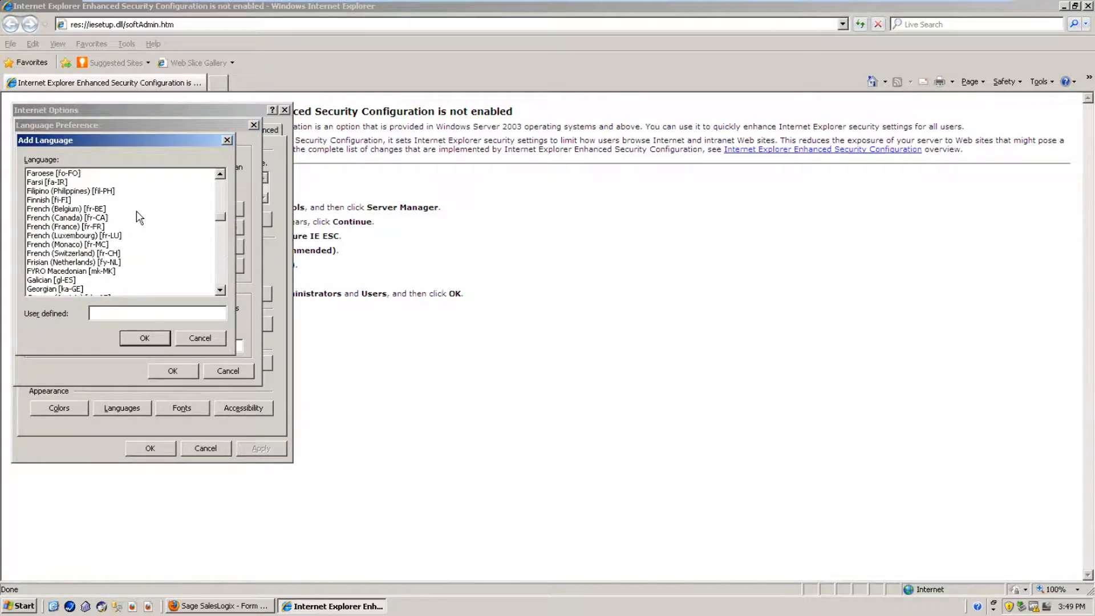
pyautogui.click(96, 227)
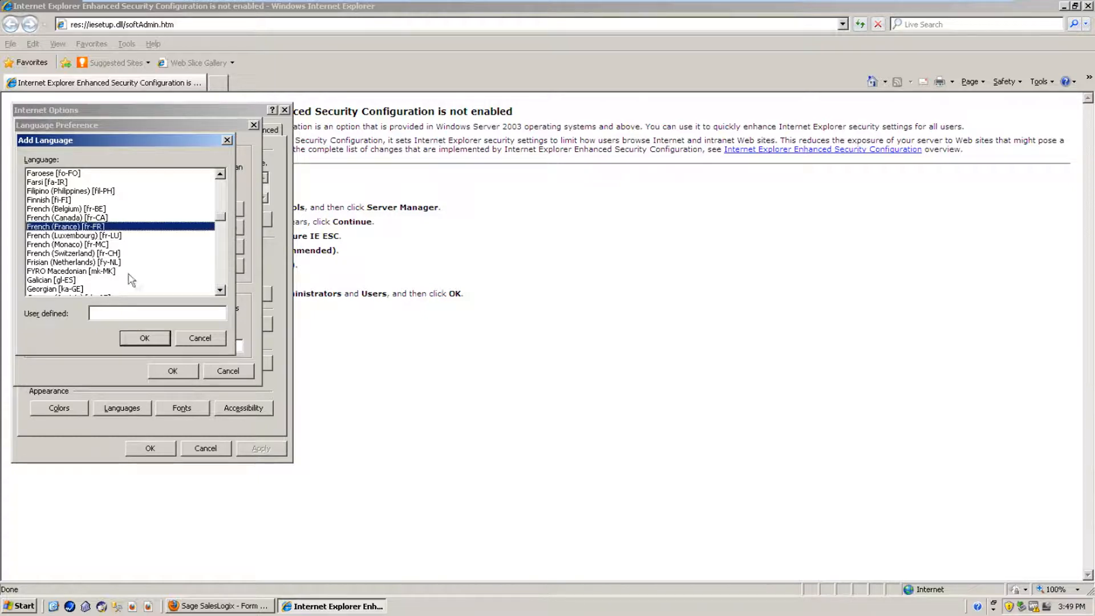
pyautogui.click(147, 338)
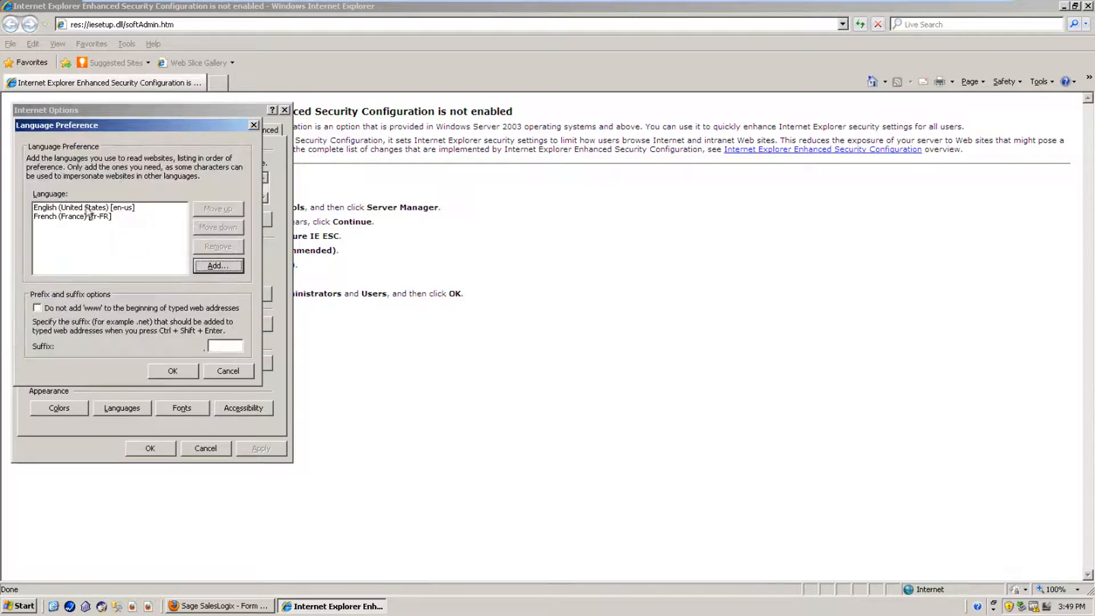
# Step: Remove English (United States), leaving French as the only language, and apply the options
pyautogui.click(79, 209)
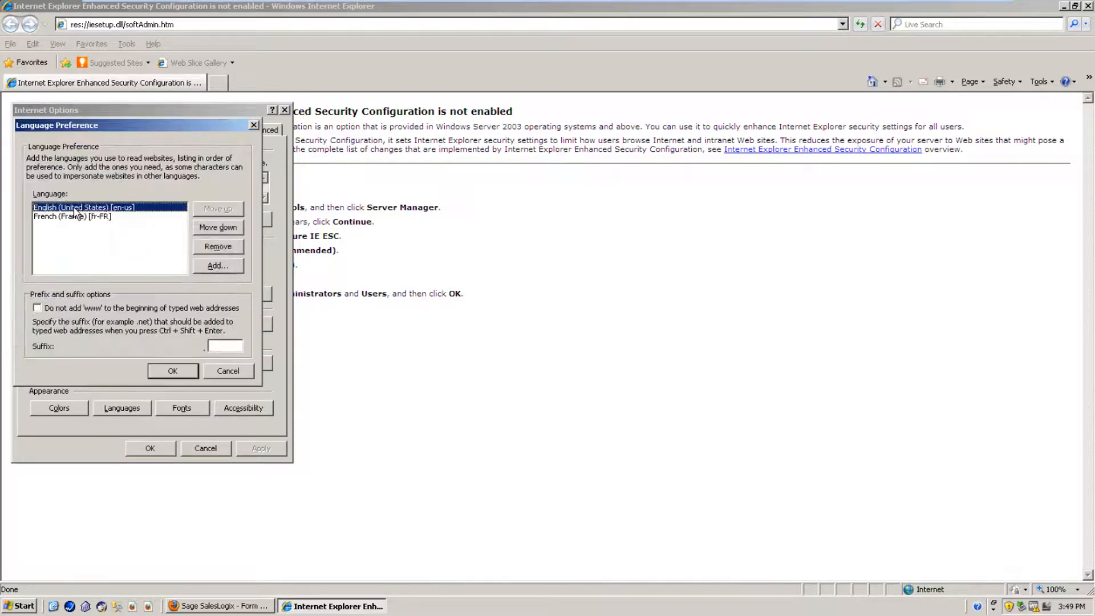
pyautogui.click(218, 246)
pyautogui.click(173, 371)
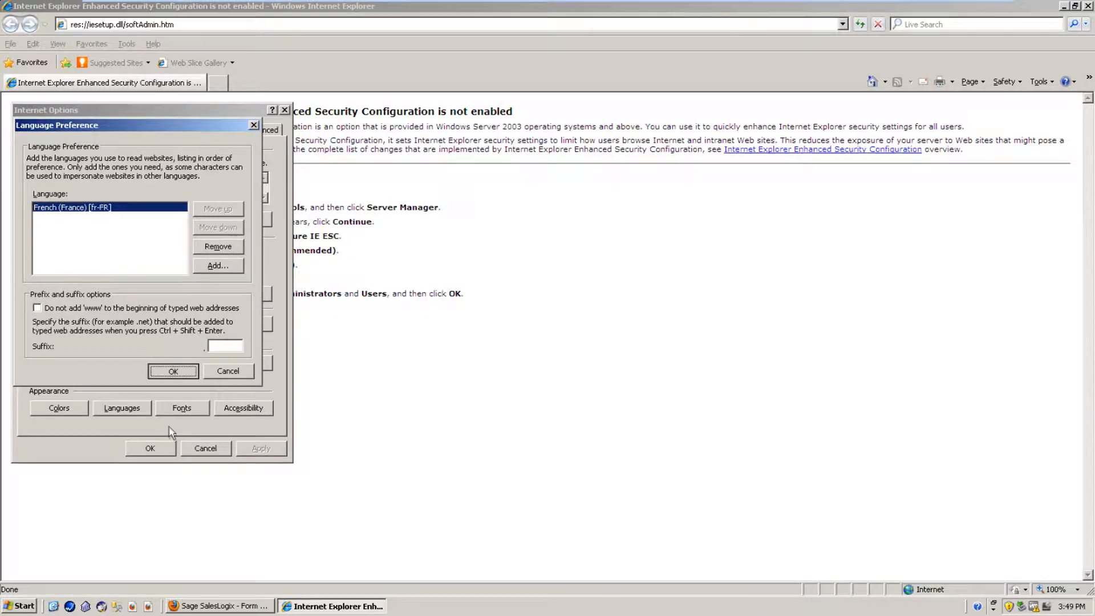
pyautogui.click(161, 451)
pyautogui.click(235, 25)
# Step: Paste the Form Designer URL into Internet Explorer and log in as admin
pyautogui.hotkey('ctrl', 'v')
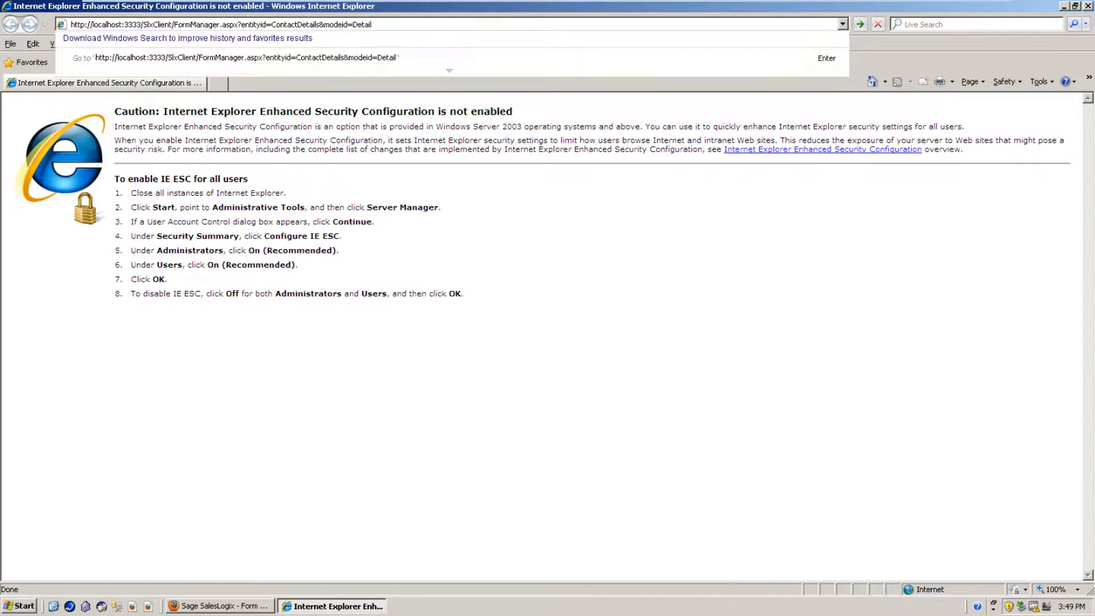
pyautogui.press('Return')
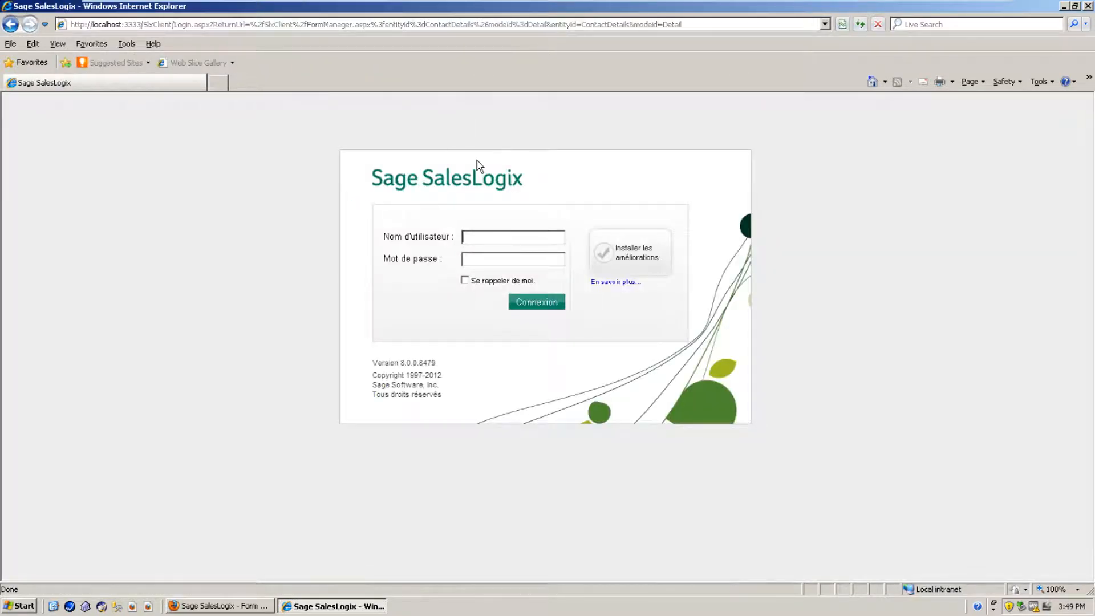
pyautogui.write('admin')
pyautogui.press('Tab')
pyautogui.press('Return')
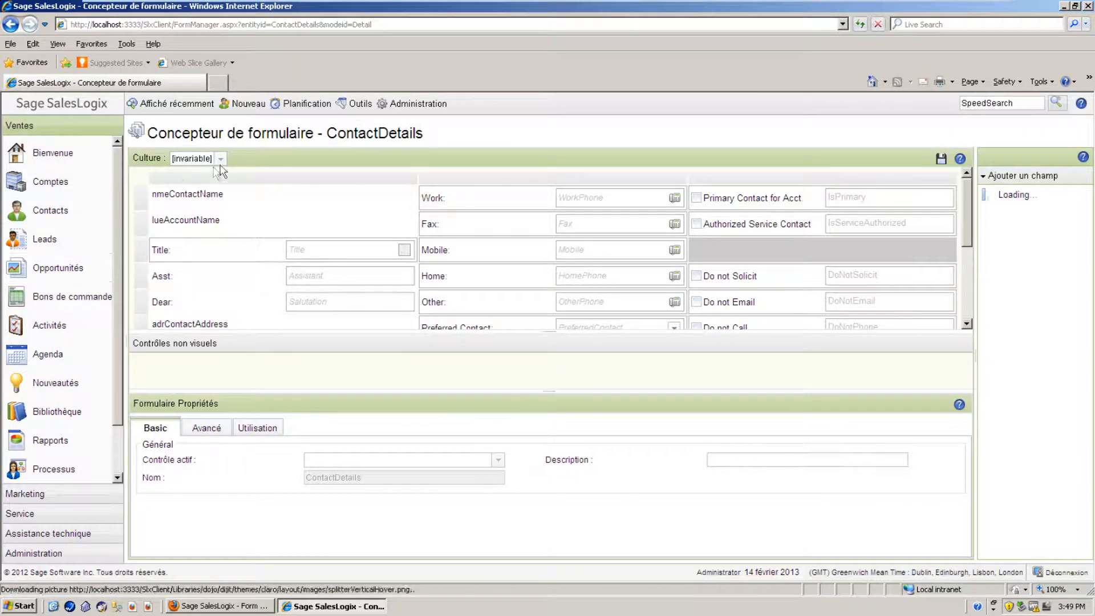
# Step: Open the Comptes list, dismiss the Alerte popup, and expand the Administration section
pyautogui.click(19, 186)
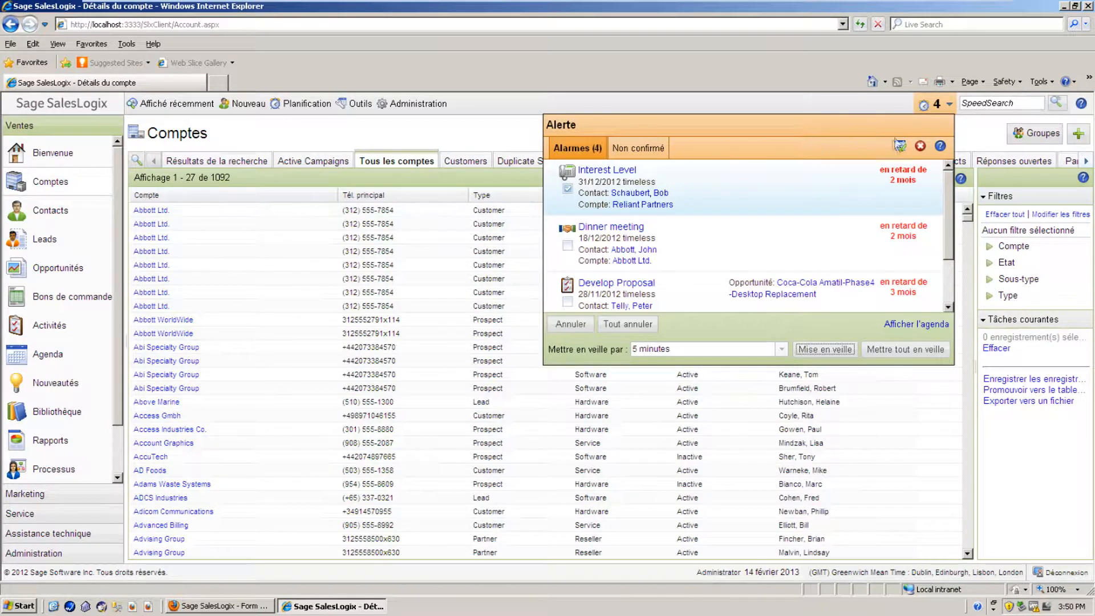
pyautogui.click(938, 105)
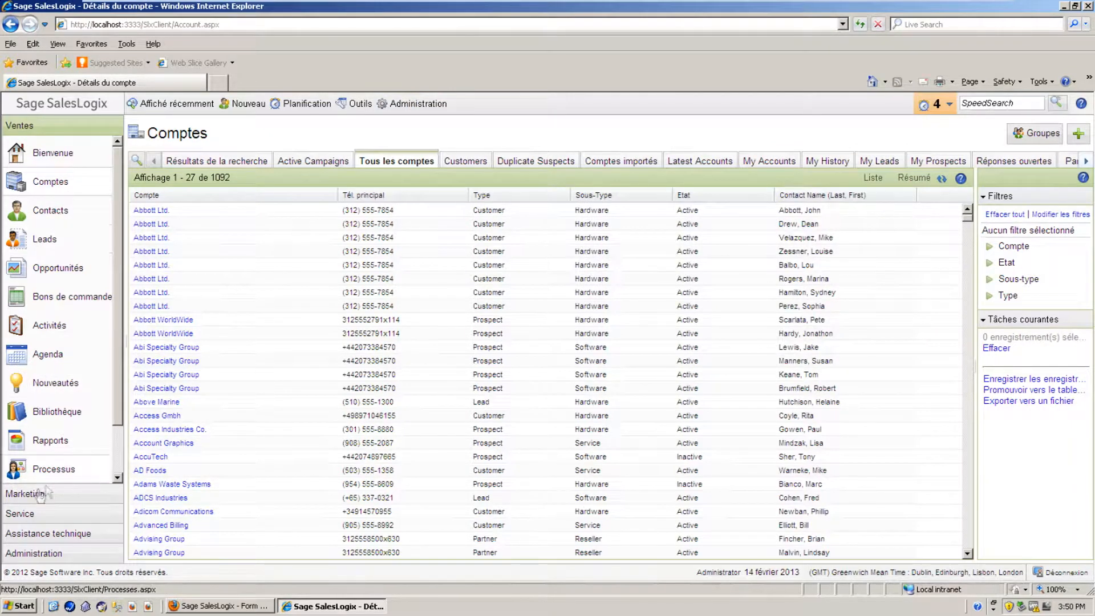
pyautogui.click(35, 553)
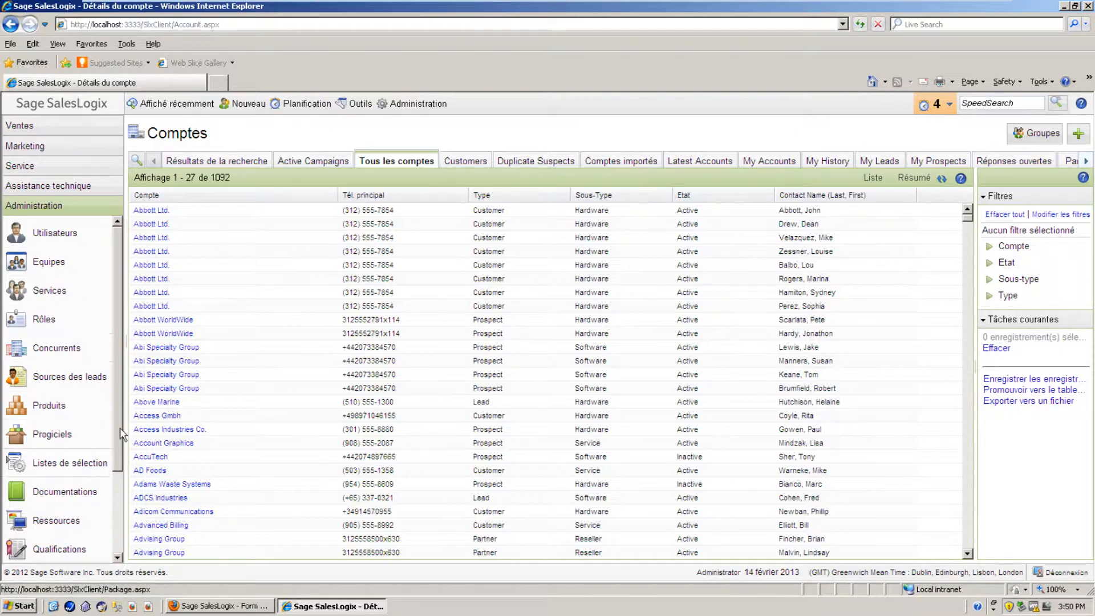
# Step: Open Gestionnaire de formulaires from the Administration navigation list
pyautogui.scroll(-3, 118, 456)
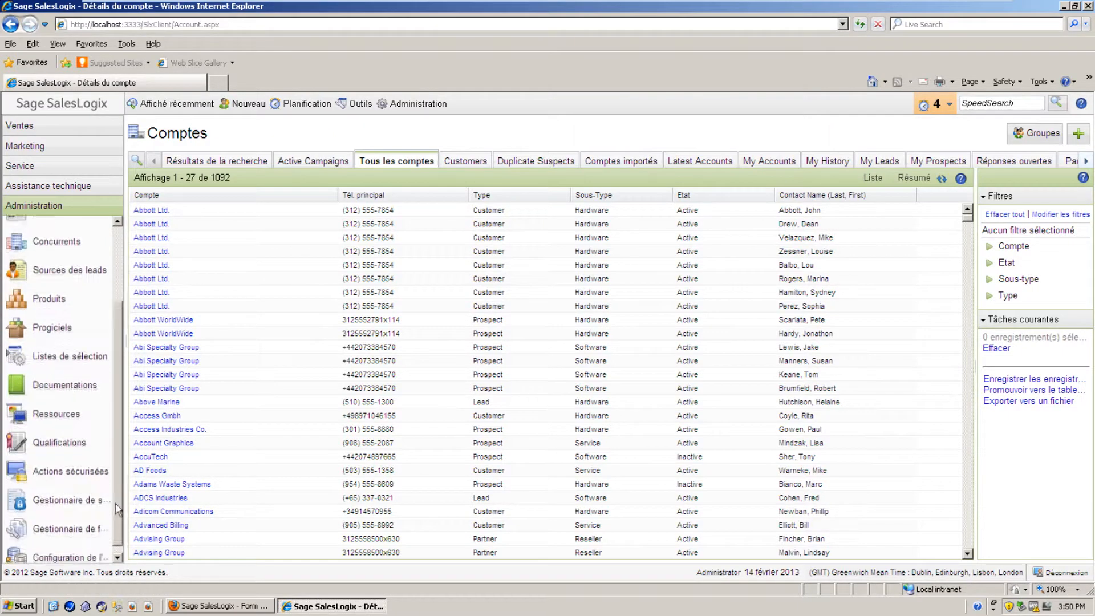
pyautogui.click(22, 528)
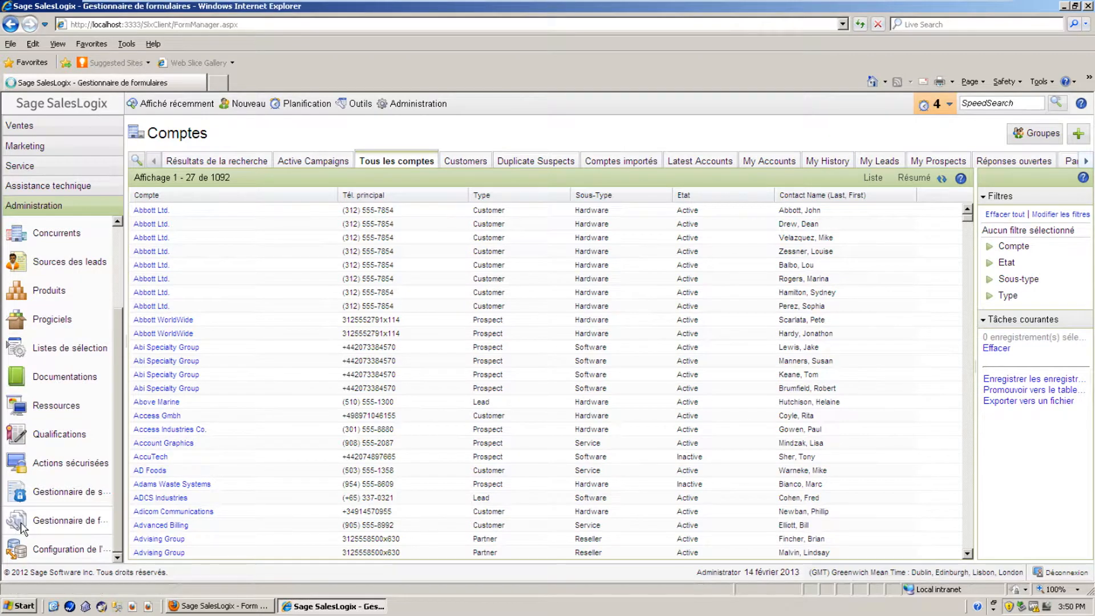